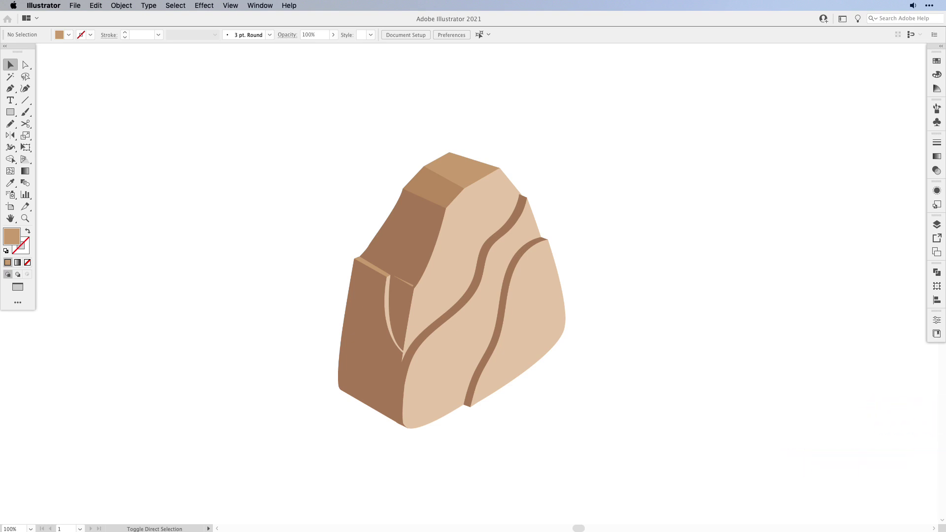
Step: Set the fill to the lightest tan swatch of the brown color group, with no stroke
left_click(936, 60)
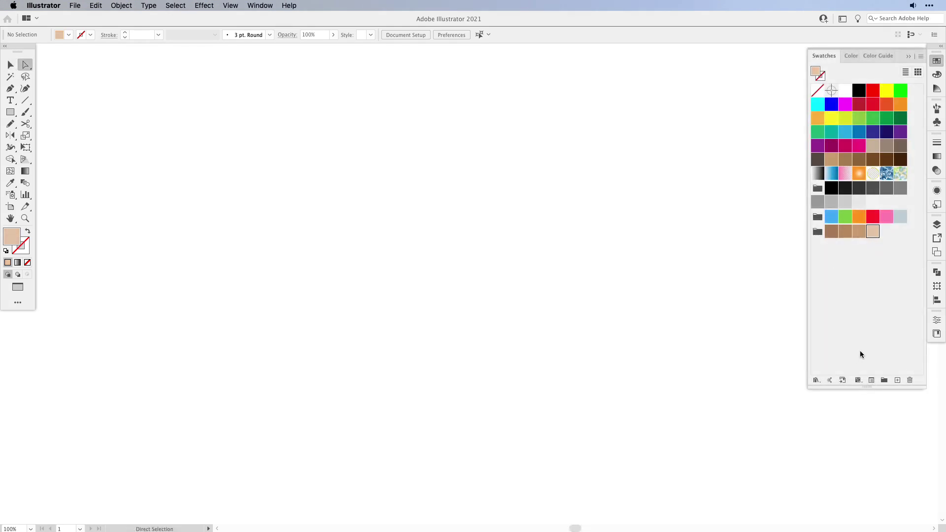
left_click(853, 324)
left_click(873, 232)
Step: Draw a closed rock silhouette with the Pen tool: flat angled peak, rounded base corners and a concave curve on the upper left side
left_click(10, 88)
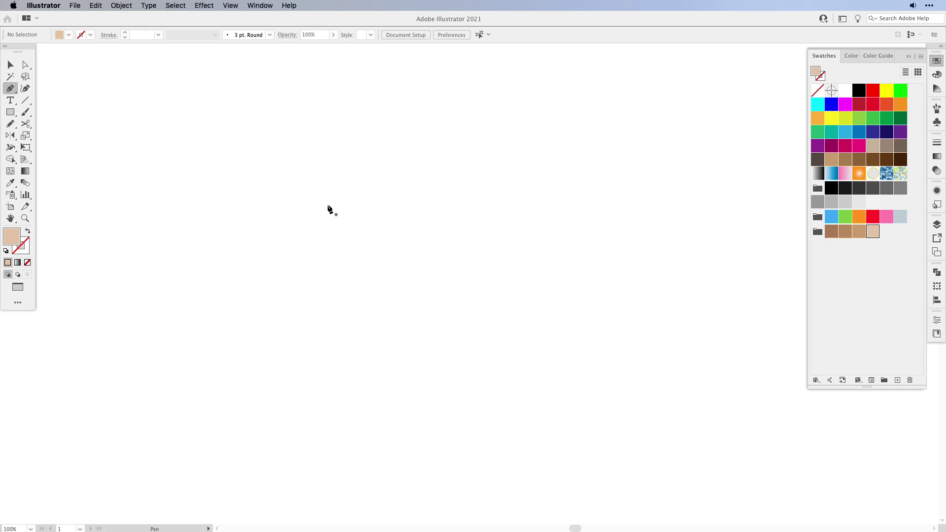
left_click(315, 194)
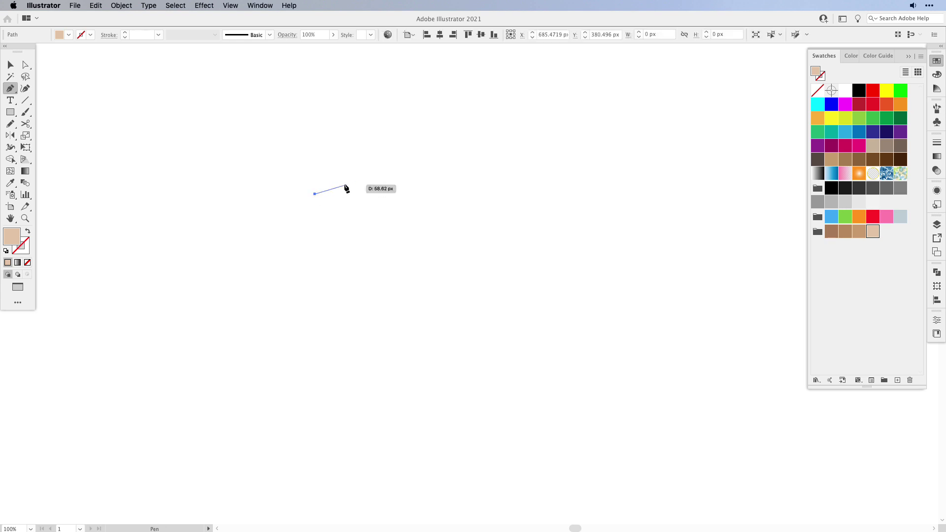
left_click(345, 184)
key("super+z")
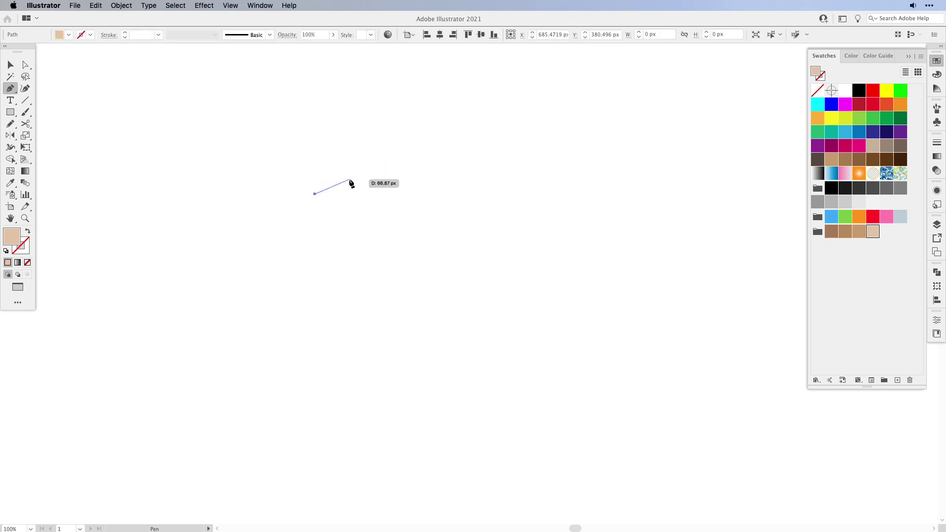
left_click(350, 179)
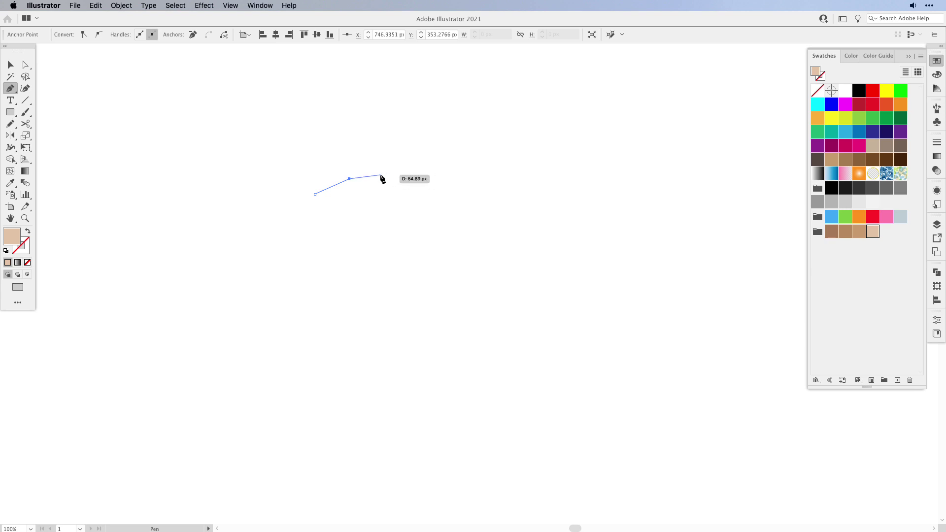
left_click(400, 179)
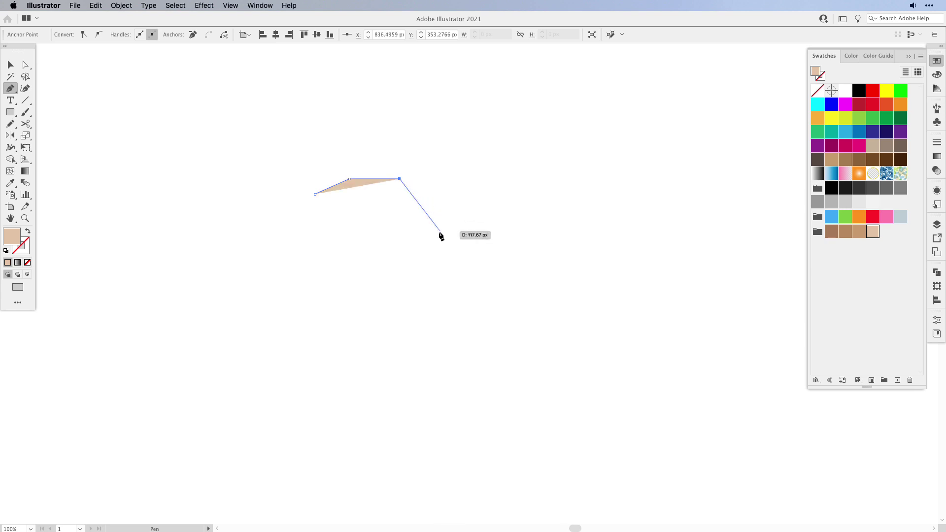
left_click(435, 215)
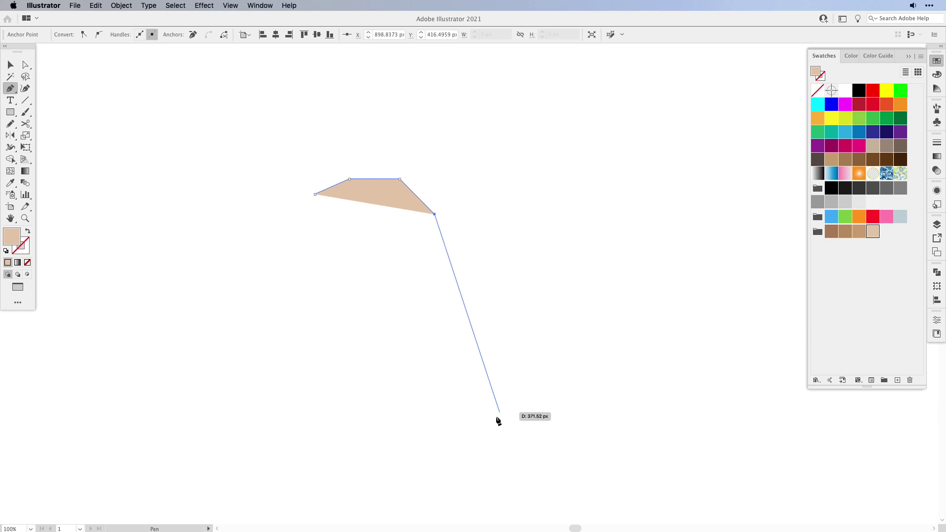
left_click_drag(472, 399, 473, 417)
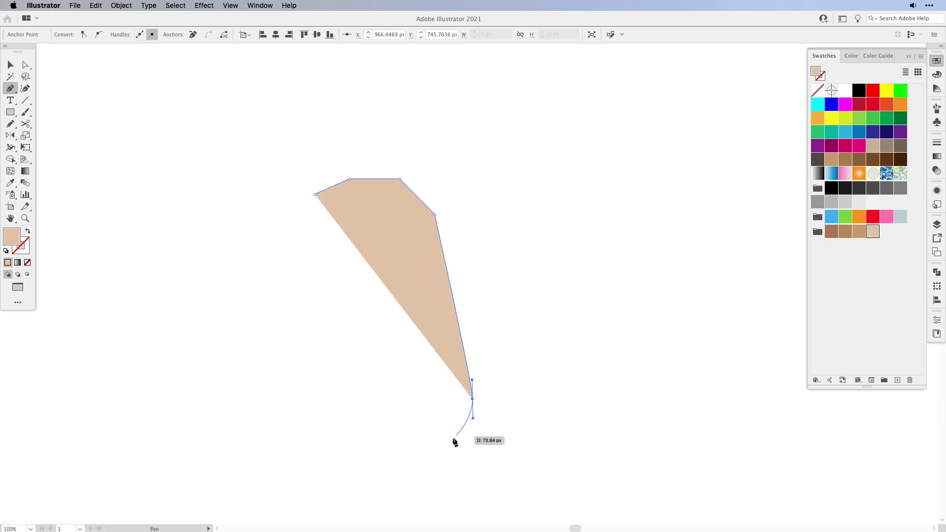
left_click(350, 424)
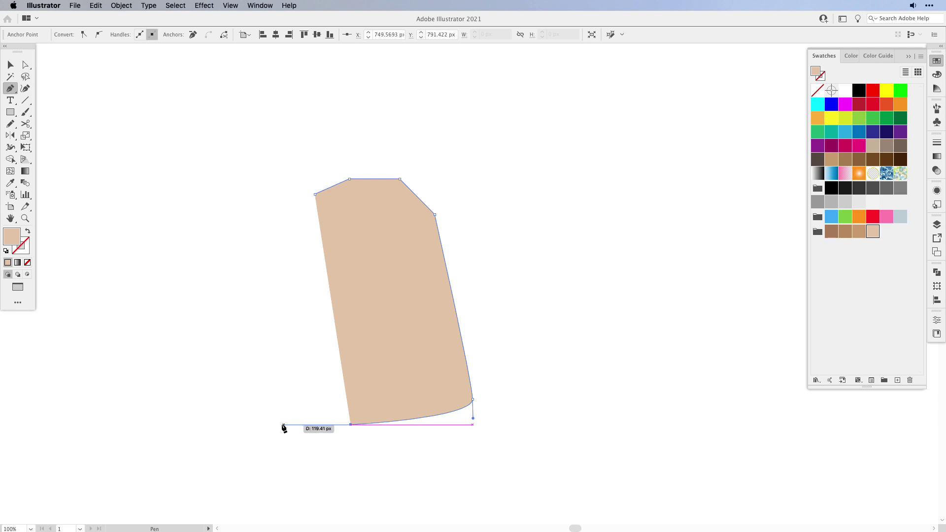
left_click_drag(257, 422, 252, 403)
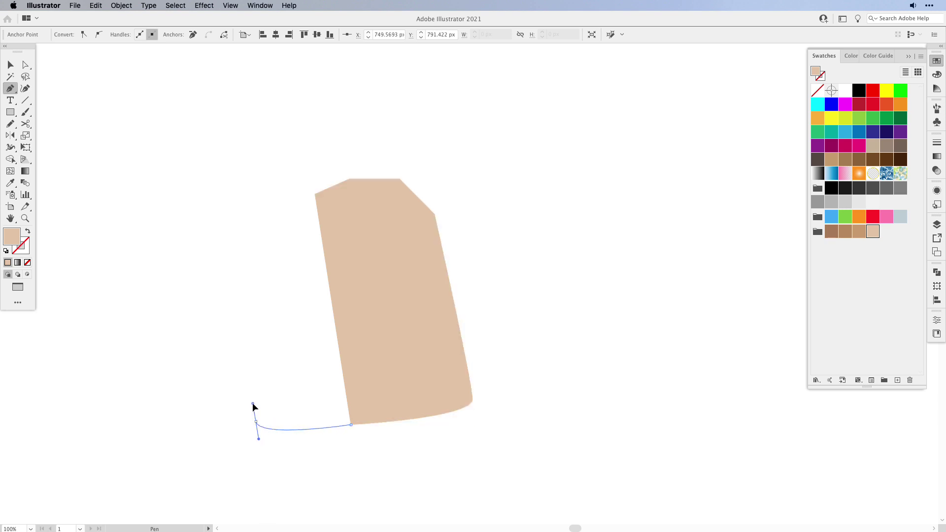
left_click(268, 265)
left_click_drag(315, 194, 338, 133)
Step: Reshape the rock's base by adjusting its two rounded bottom corners and lowering the bottom middle anchor point
key("a")
left_click_drag(472, 398, 476, 371)
left_click_drag(471, 424, 463, 434)
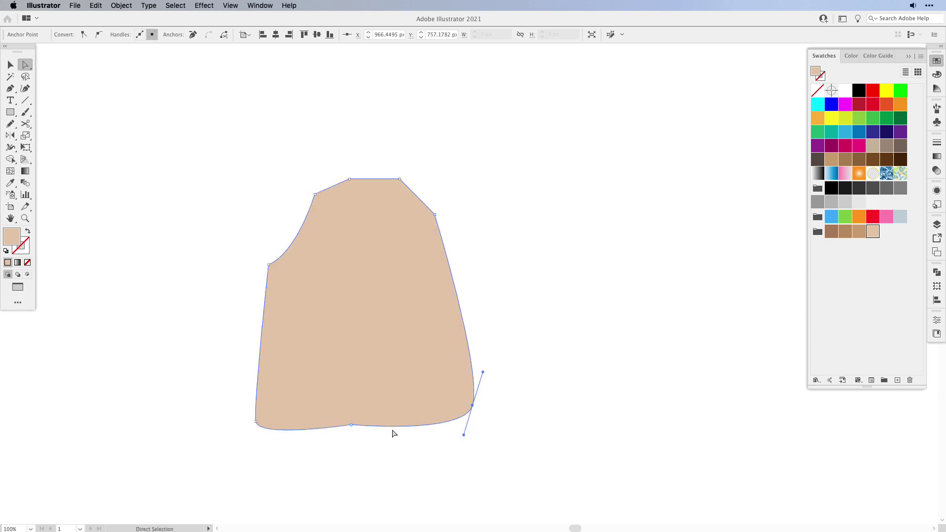
left_click_drag(351, 425, 350, 434)
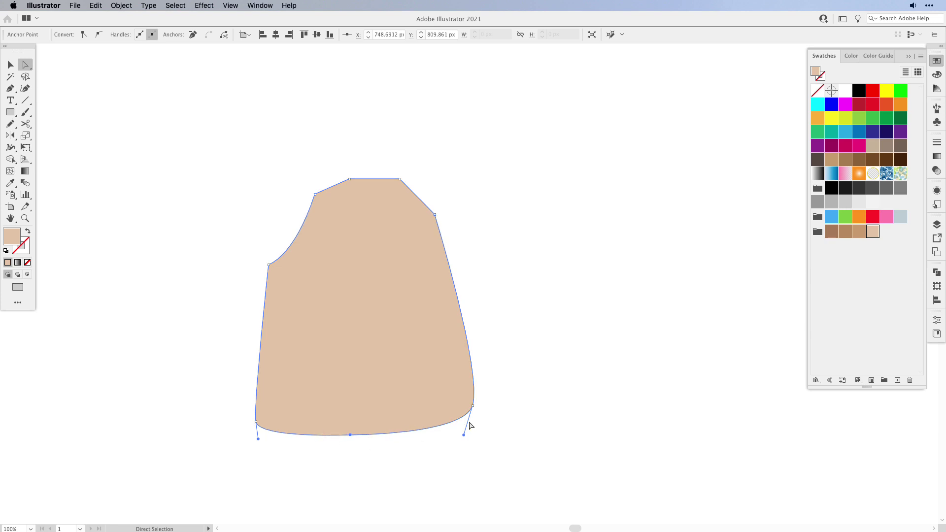
left_click(256, 422)
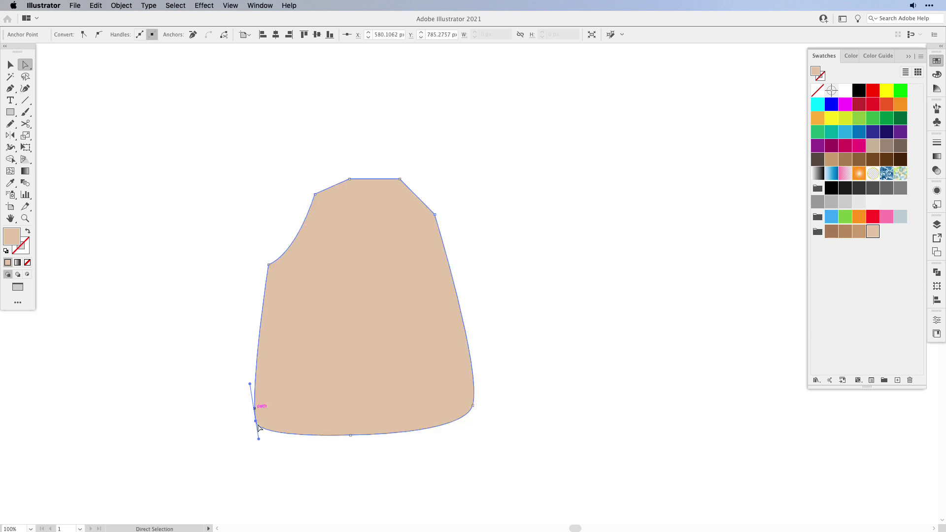
left_click_drag(256, 421, 258, 444)
left_click(315, 472)
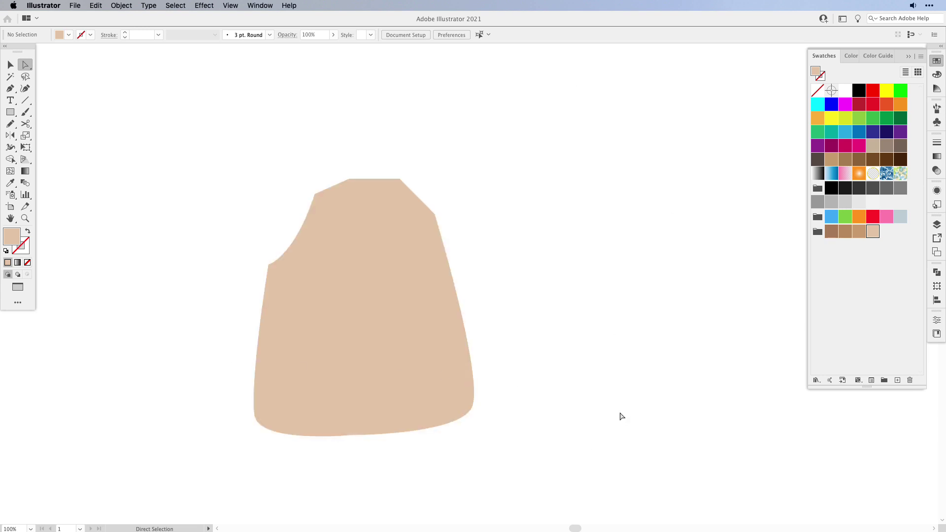
Step: Pull the rock's left and right shoulder points inward, then move the shape to about X 858 px, Y 563 px
left_click_drag(269, 265, 278, 266)
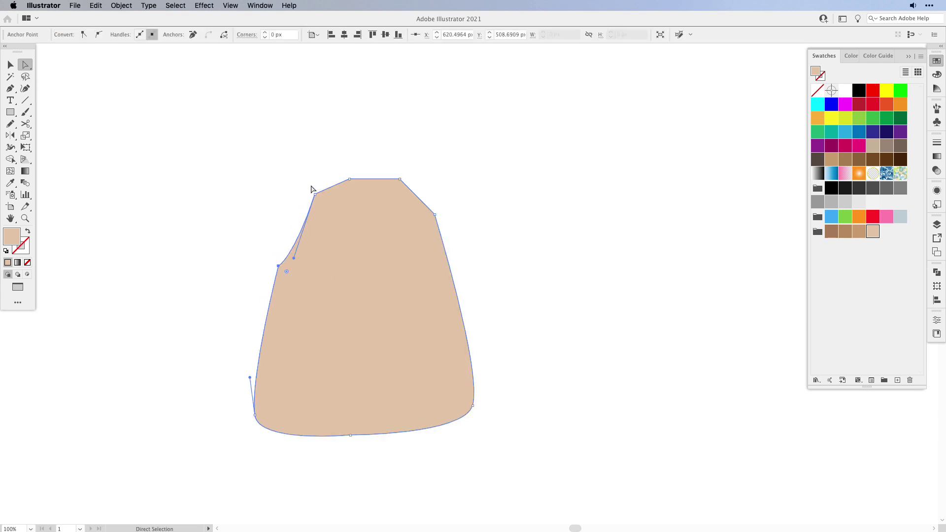
left_click_drag(314, 194, 323, 190)
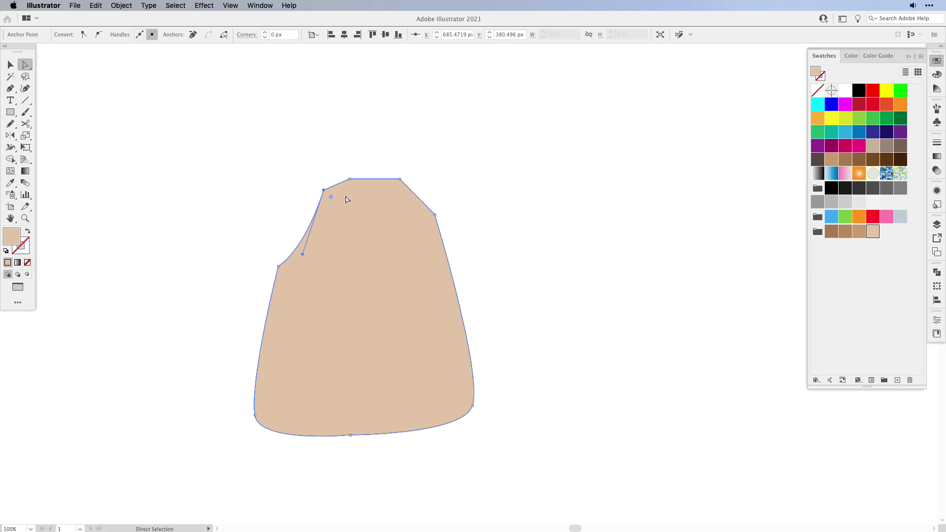
left_click_drag(435, 214, 430, 227)
left_click(454, 221)
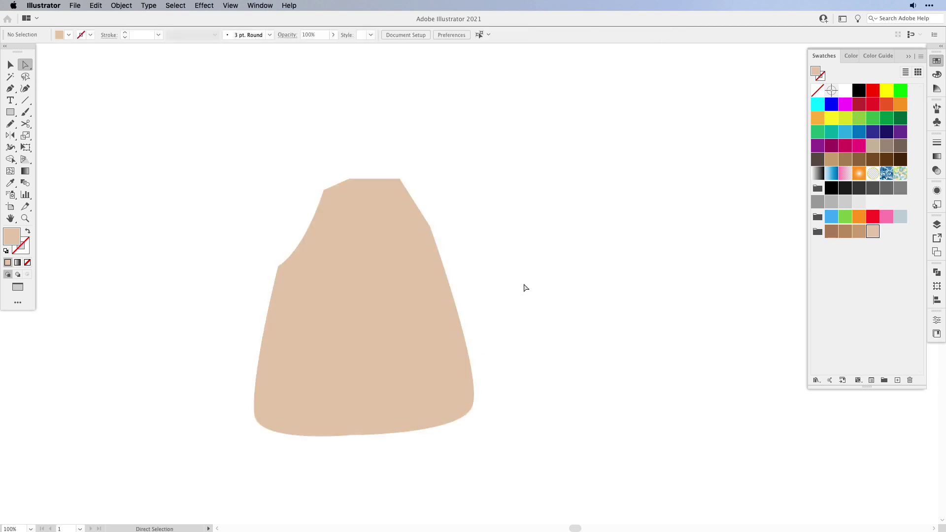
key("v")
left_click_drag(394, 369, 443, 359)
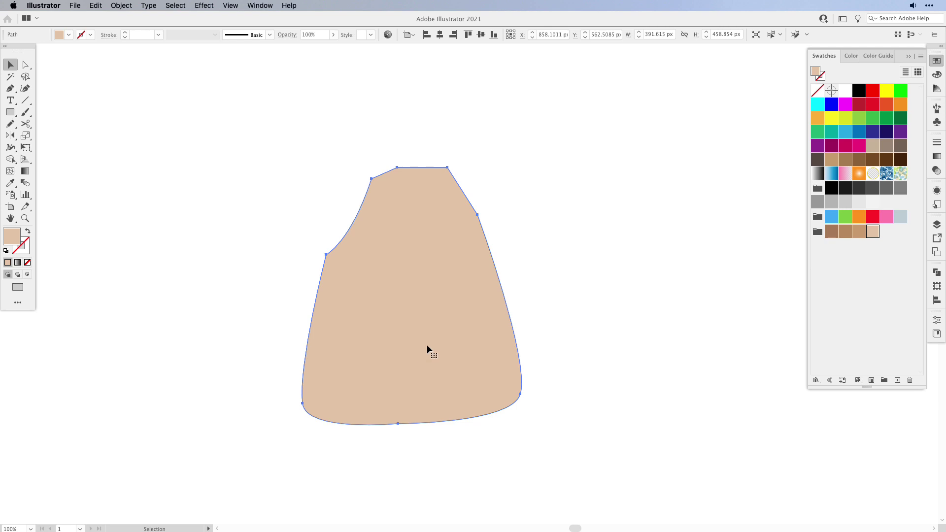
Step: Apply 3D Extrude & Bevel to the rock with the Isometric Right position and an extrude depth of 150 pt
left_click(203, 6)
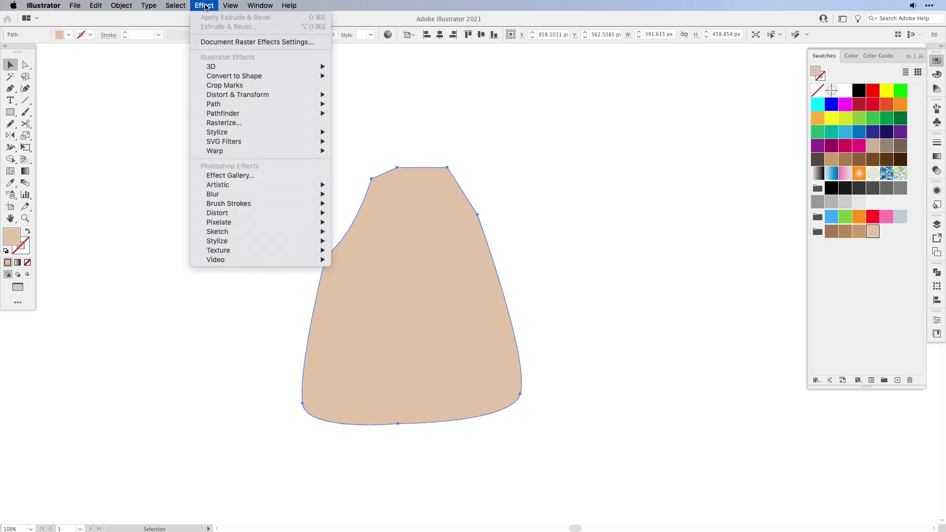
mouse_move(224, 67)
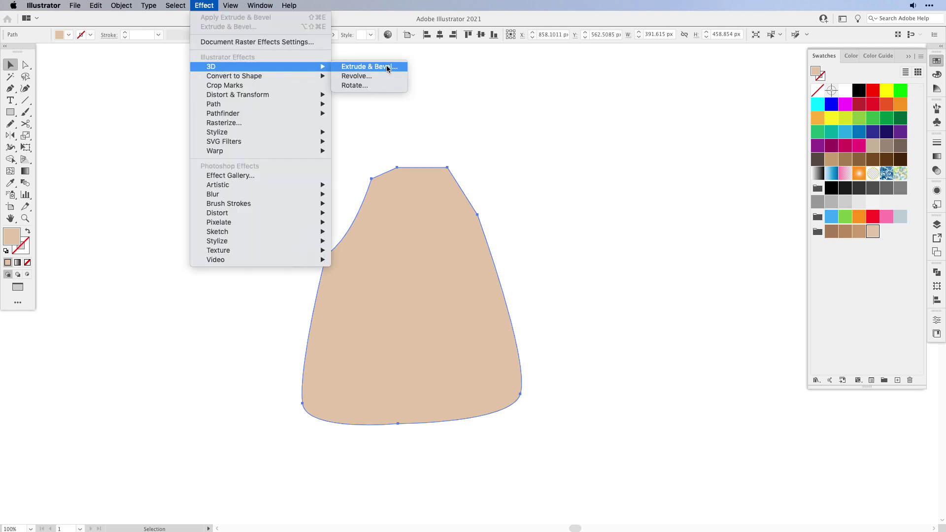
left_click(387, 67)
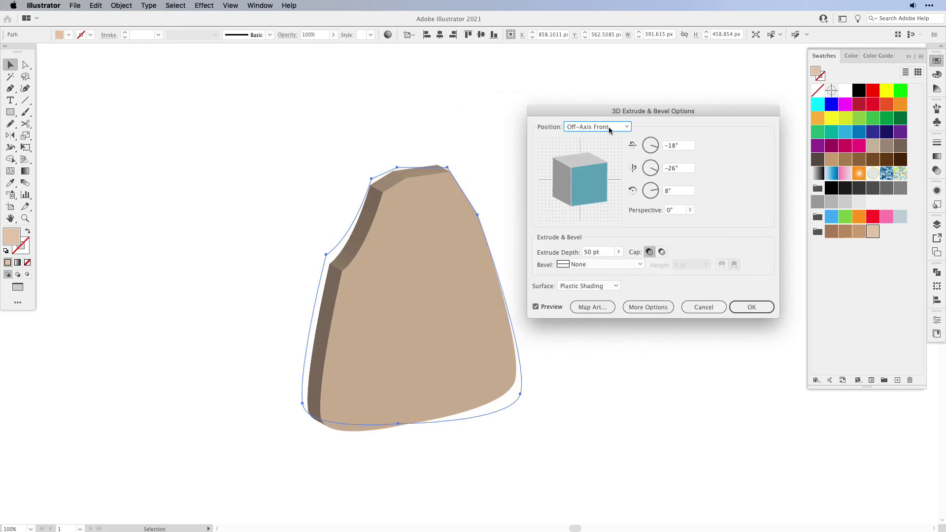
left_click(611, 127)
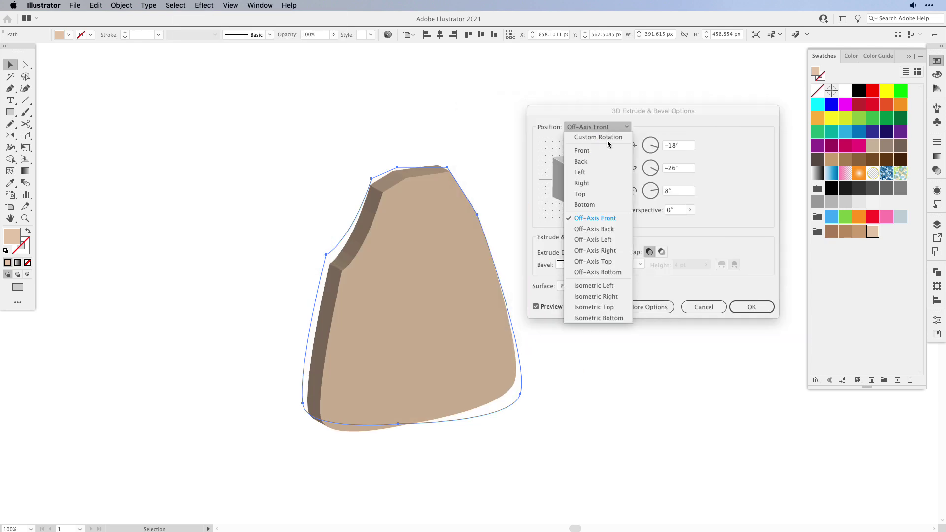
left_click(618, 298)
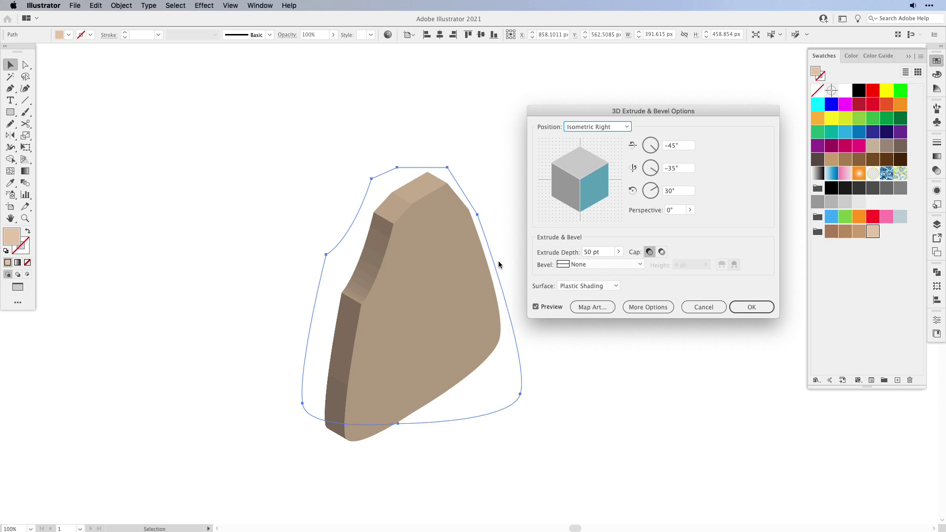
left_click(584, 254)
type("1")
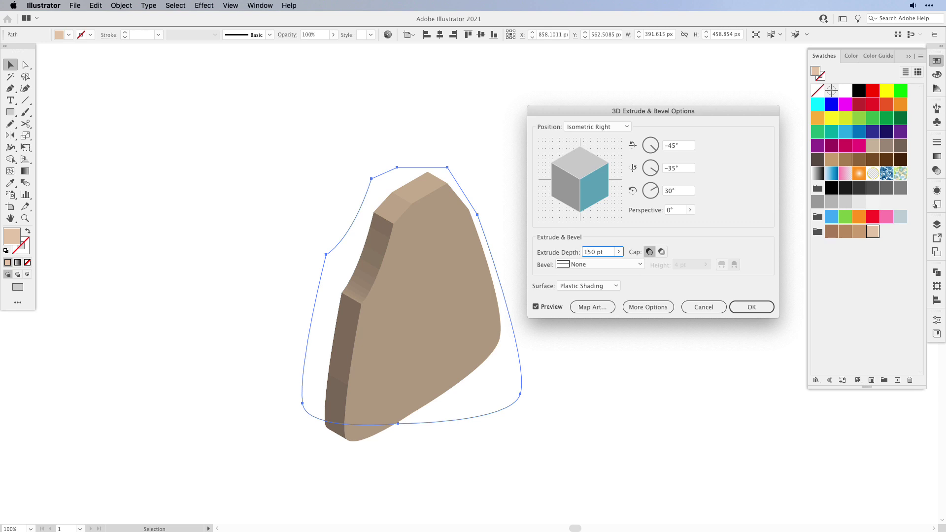
key("Tab")
left_click(592, 307)
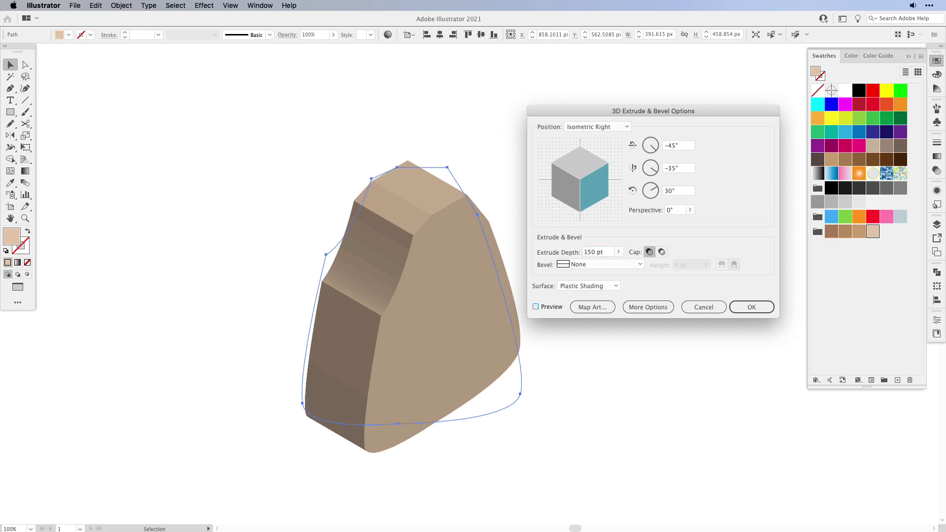
key("Return")
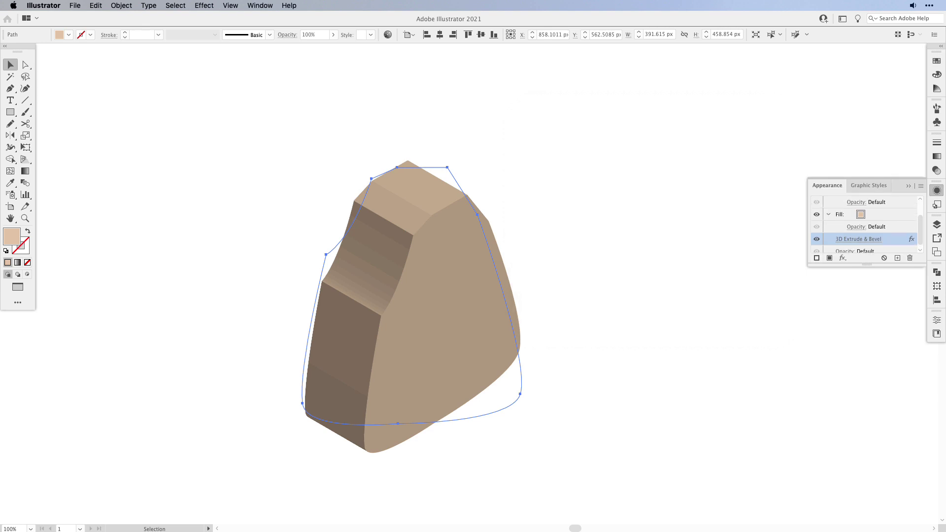
Step: Expand the extruded rock's appearance and ungroup it so that each face can be selected separately
key("shift+F6")
left_click(120, 6)
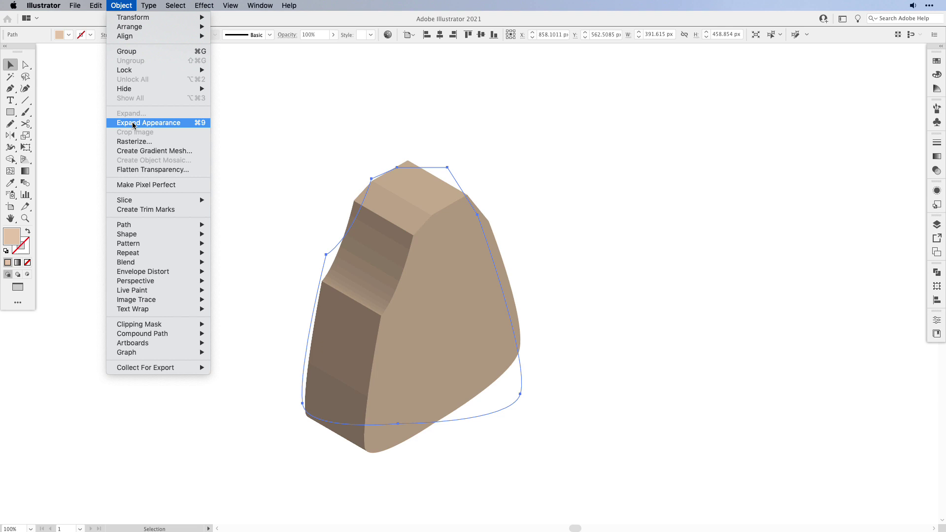
left_click(133, 125)
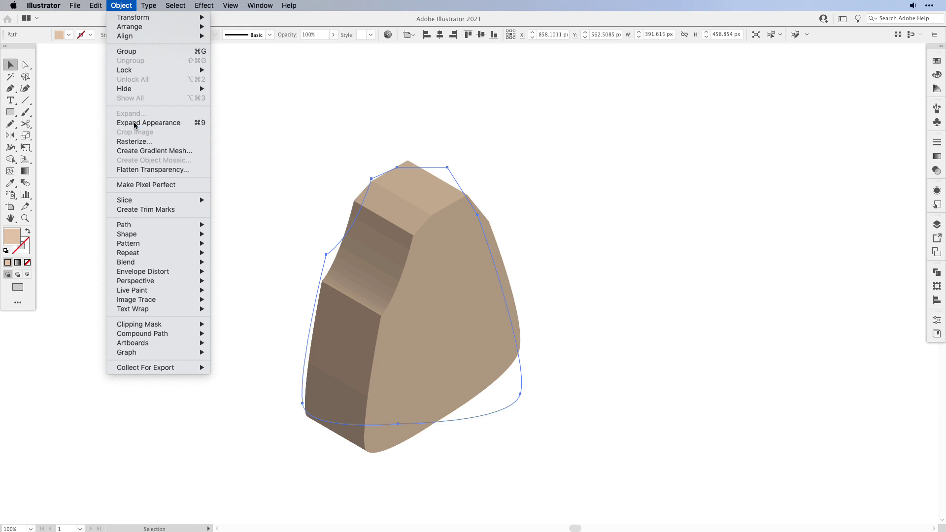
left_click(118, 8)
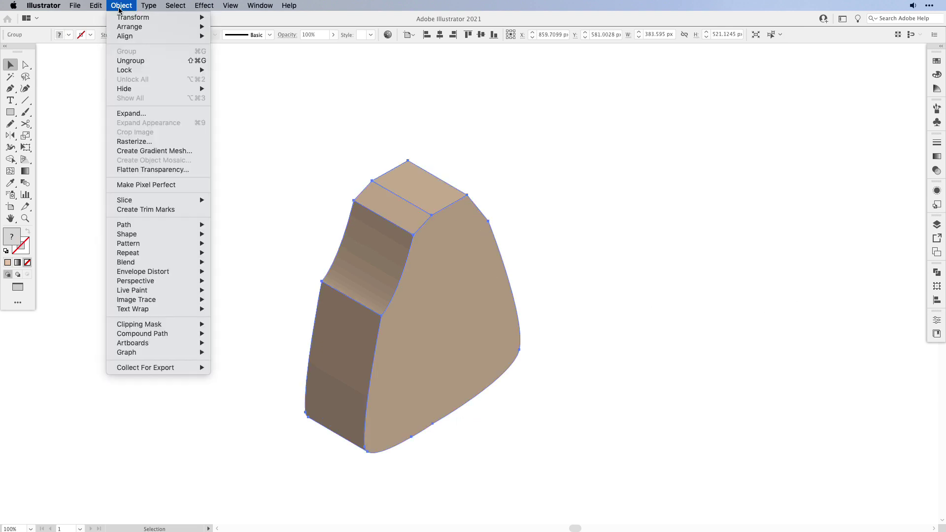
left_click(130, 60)
left_click(365, 256)
left_click(332, 411)
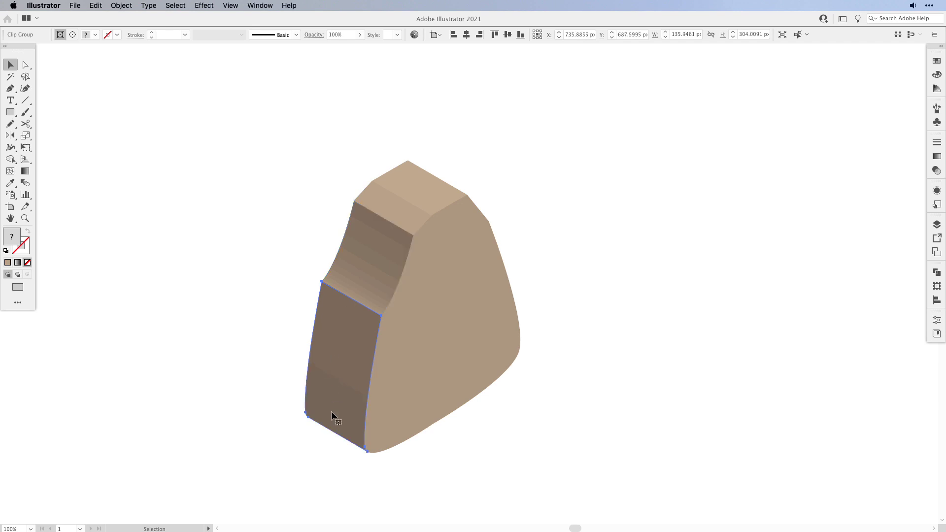
left_click(421, 158)
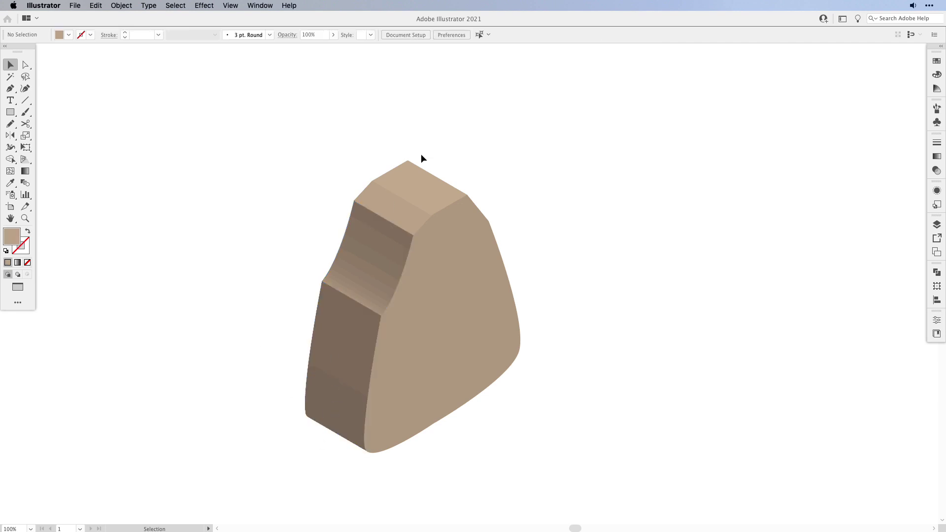
Step: Unite the shaded strips of the curved upper side face and of the lower side face into one solid shape each
left_click(376, 259)
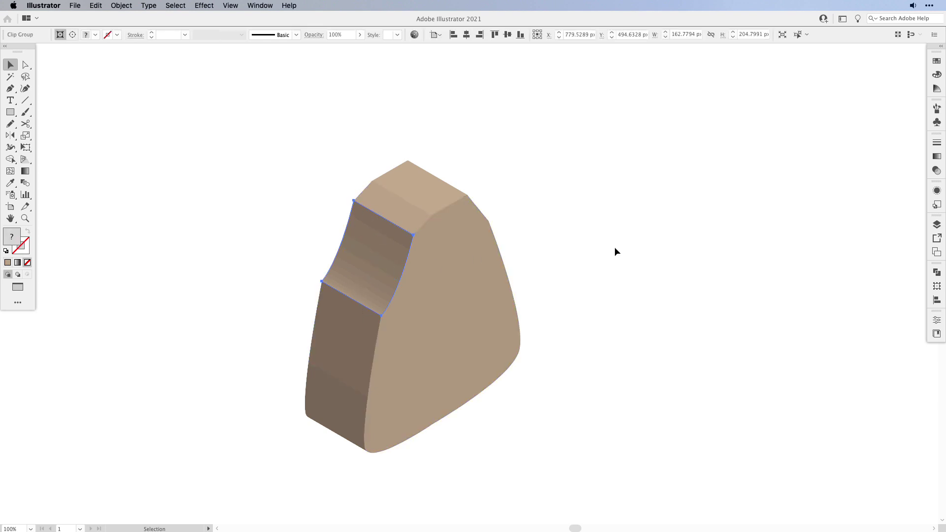
left_click(937, 272)
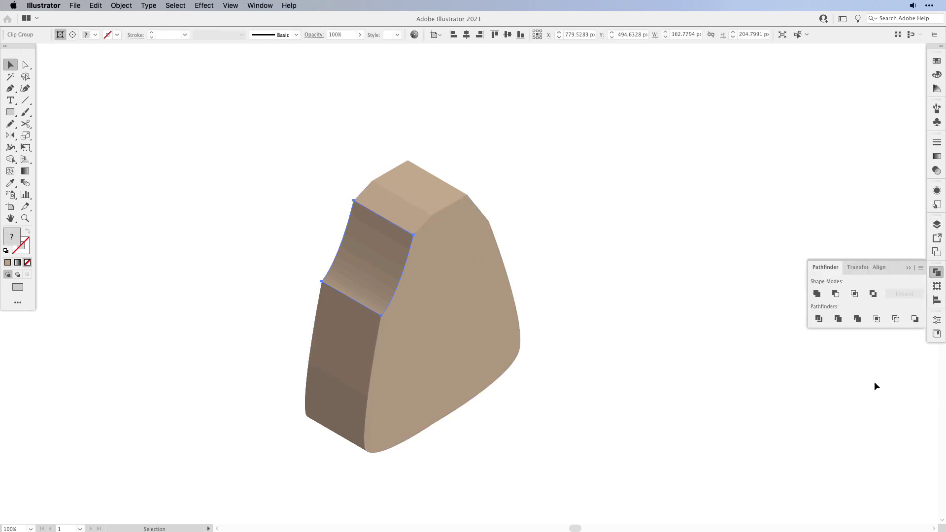
left_click(817, 294)
left_click(331, 352)
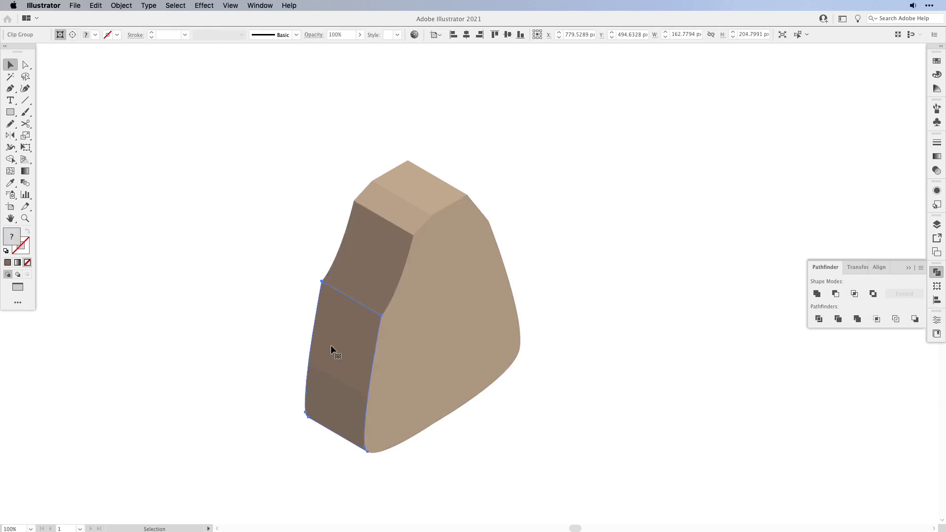
left_click(816, 294)
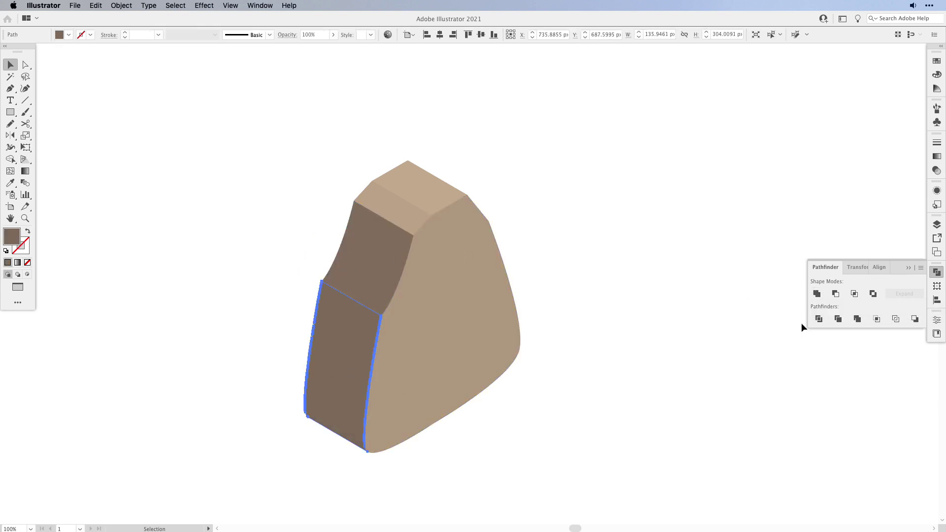
left_click(424, 200)
left_click(425, 193)
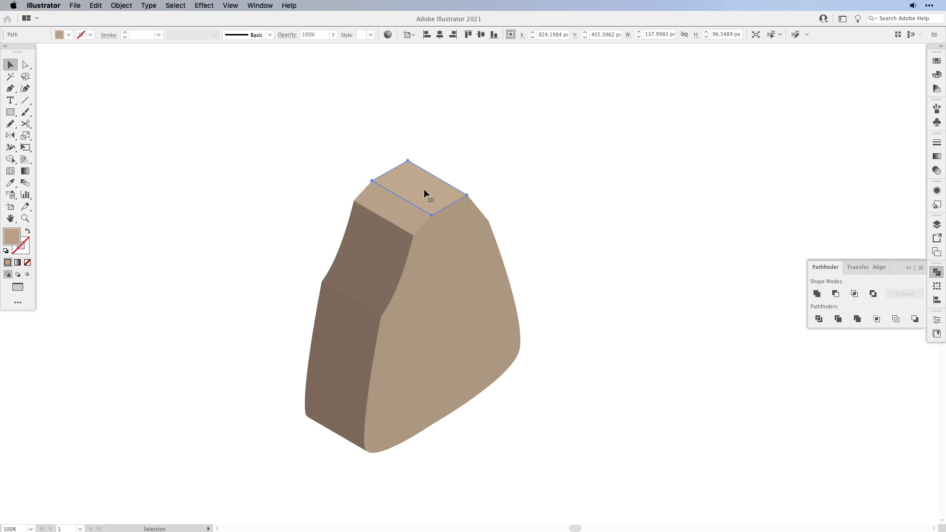
left_click(468, 306)
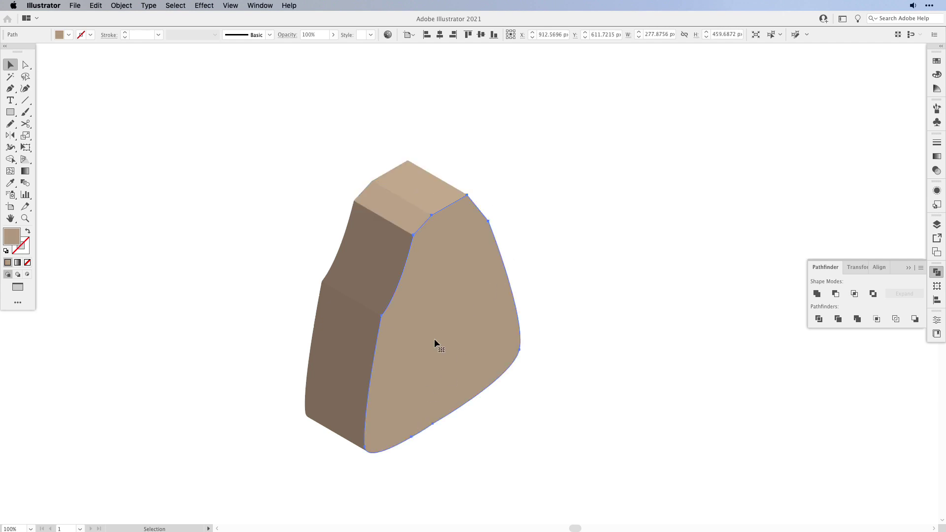
left_click(503, 163)
Step: Simplify the path of the rock's curved upper side face with a 100% curve setting and a 176° corner point angle threshold
left_click(378, 270)
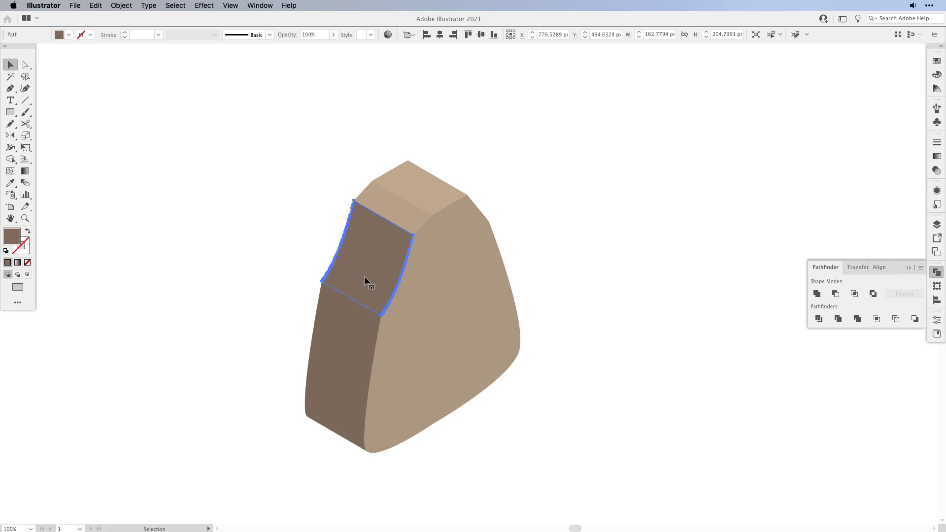
left_click(121, 5)
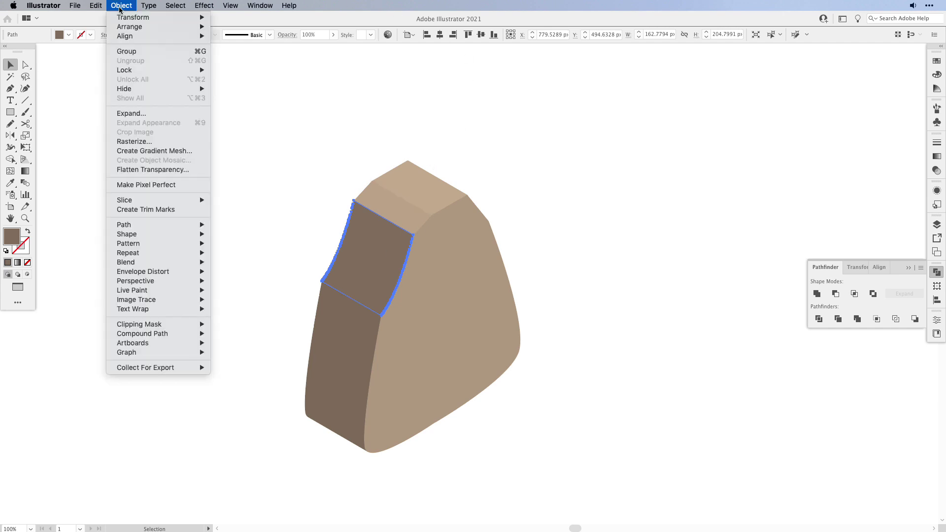
mouse_move(162, 228)
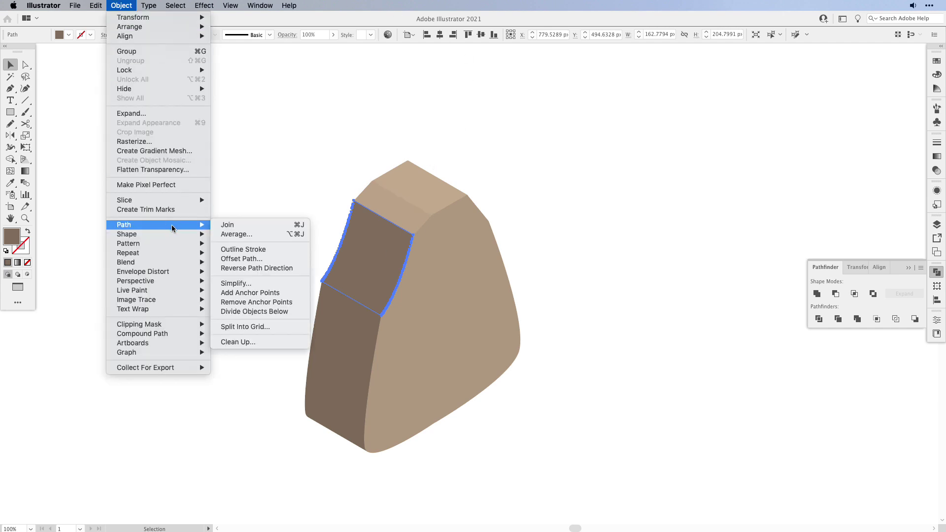
left_click(260, 284)
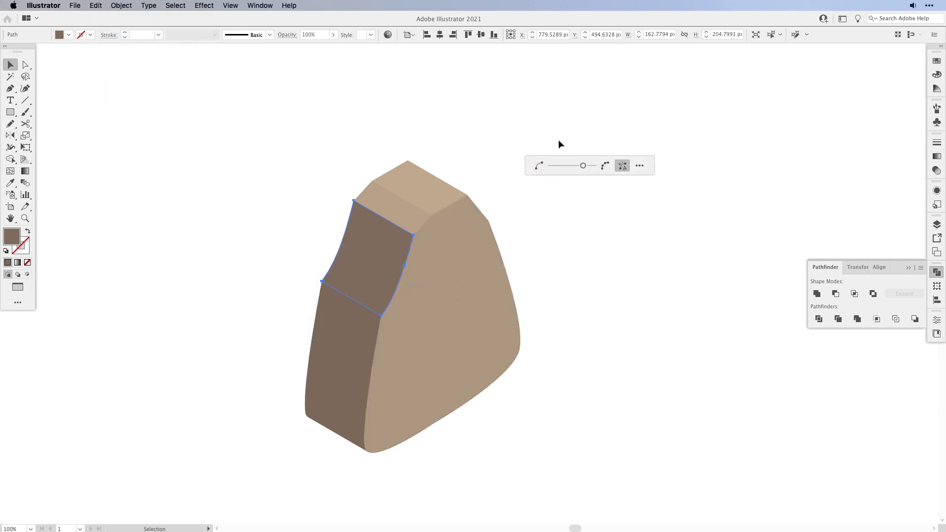
left_click(639, 168)
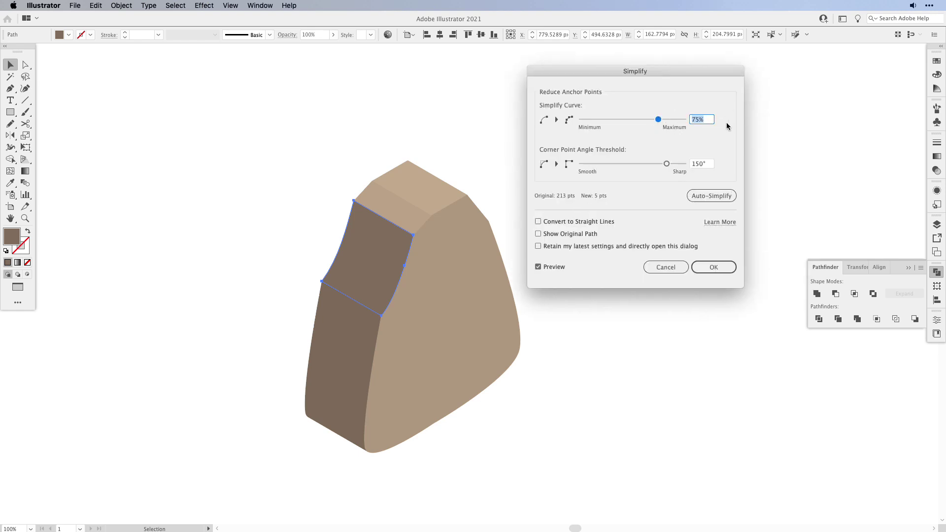
left_click_drag(660, 120, 718, 127)
left_click_drag(666, 164, 685, 164)
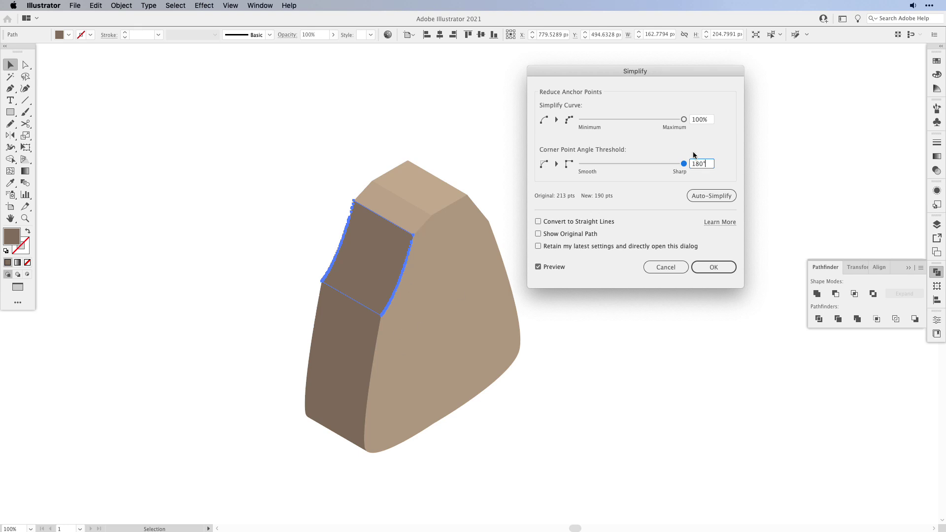
key("Down")
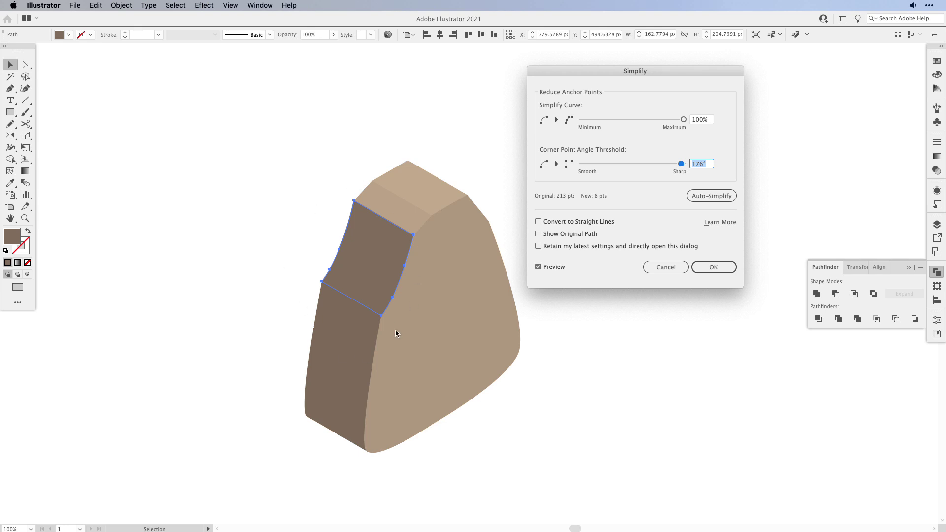
left_click(710, 268)
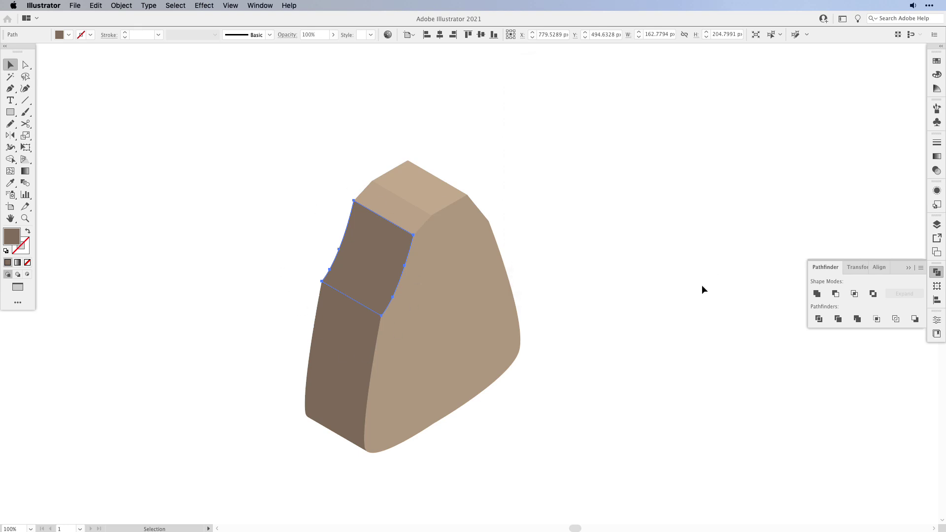
Step: Simplify the path of the lower side face with a 100% curve setting and a 176° corner point angle threshold, then deselect it
left_click(351, 363)
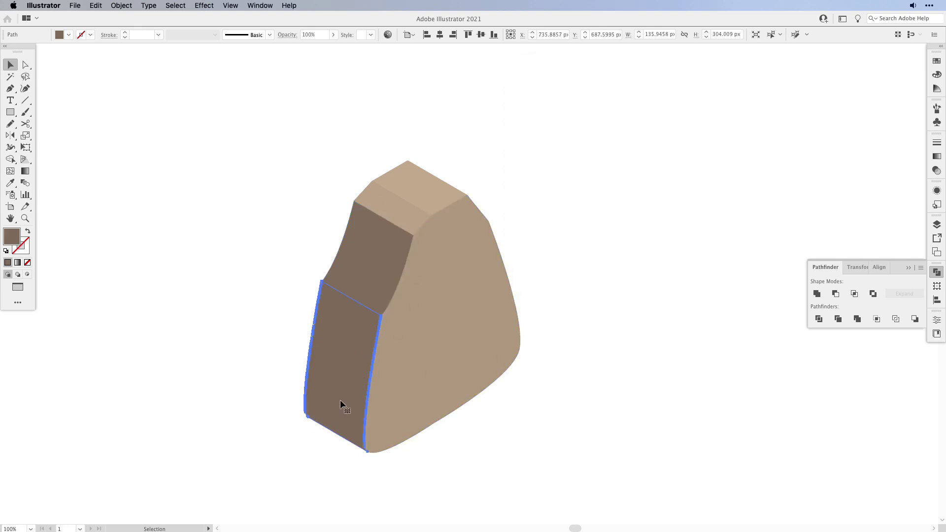
left_click(121, 5)
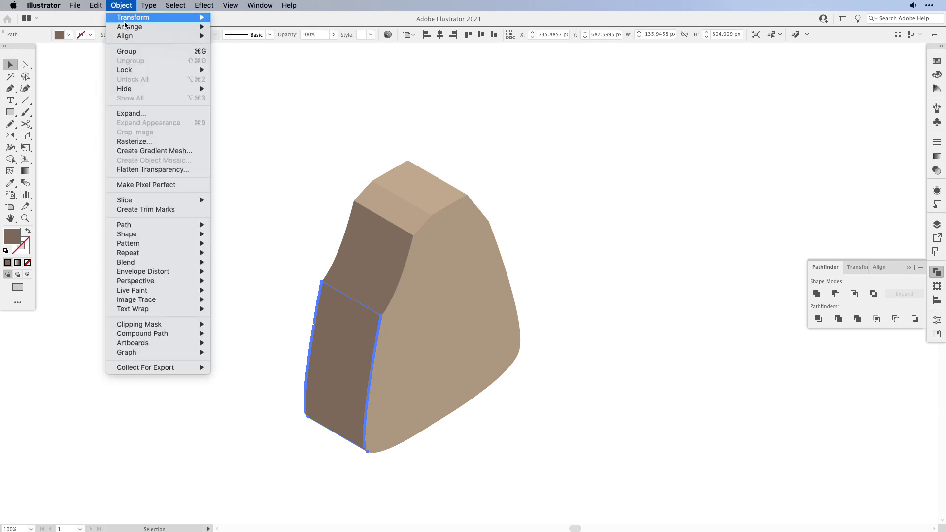
mouse_move(163, 225)
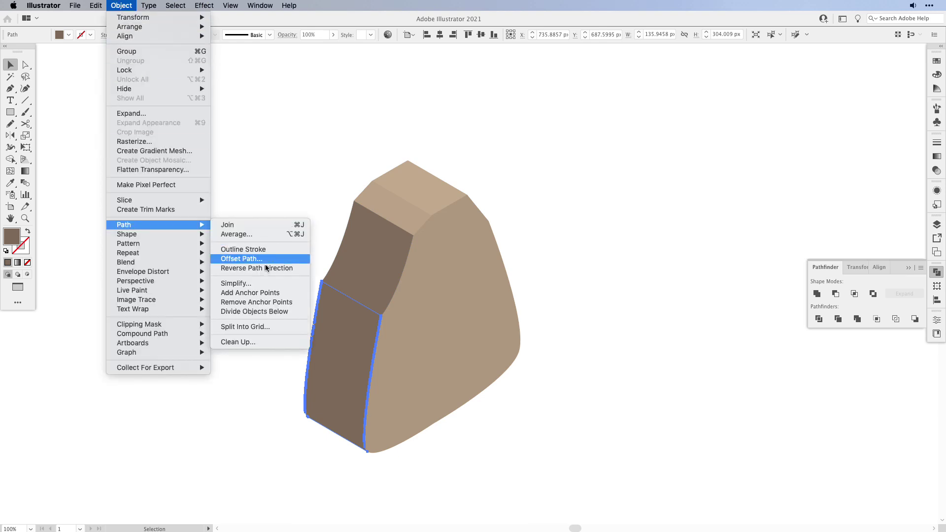
left_click(285, 284)
left_click(519, 294)
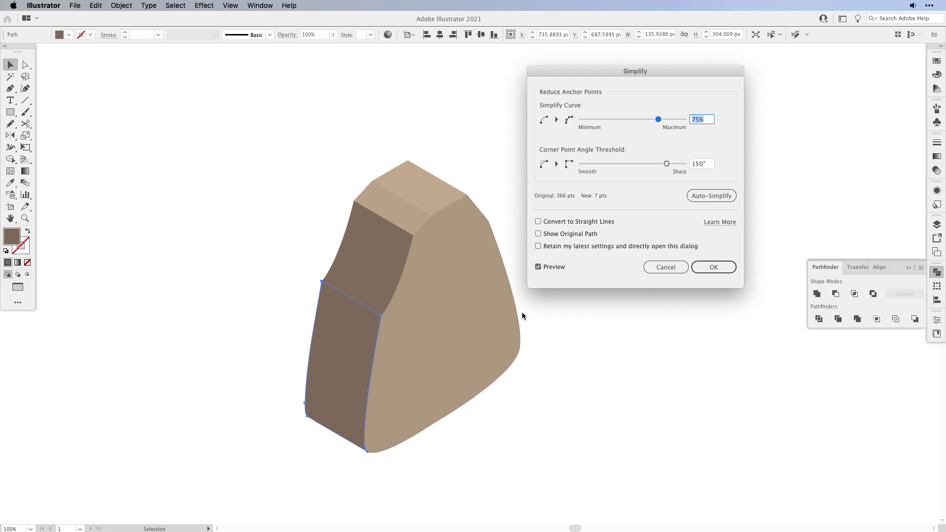
left_click_drag(658, 120, 685, 119)
left_click_drag(667, 164, 685, 164)
left_click(707, 164)
key("Down")
key("Down")
key("Down")
key("Down")
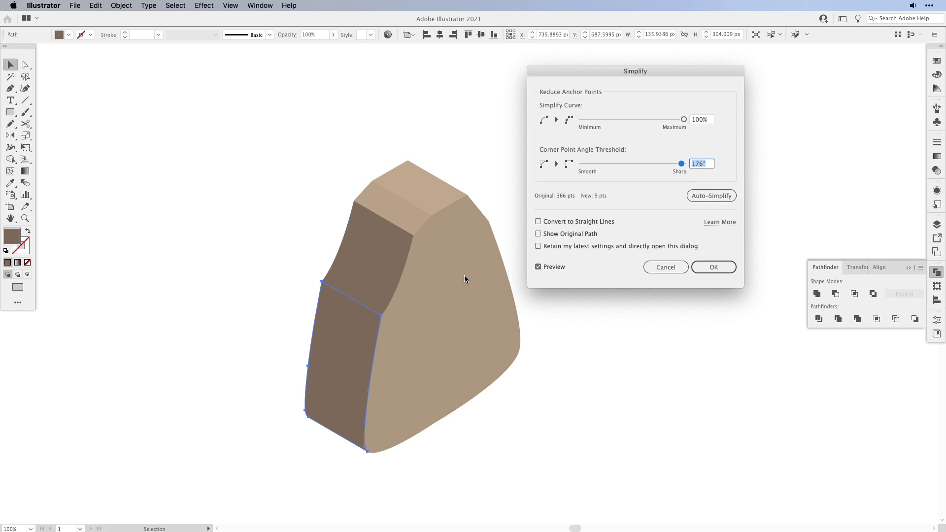
left_click(709, 270)
left_click(605, 398)
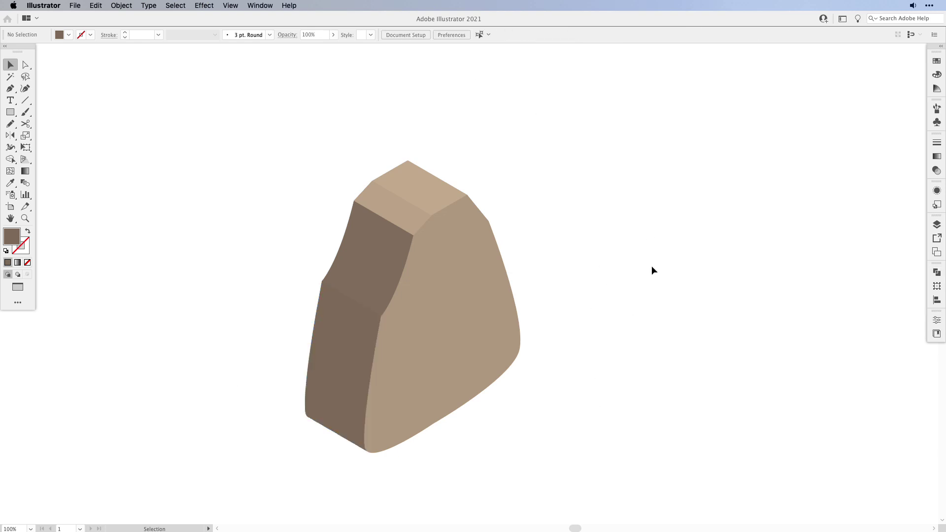
Step: Fill the rock's large front face with the lightest swatch of the four-color brown group
left_click(936, 60)
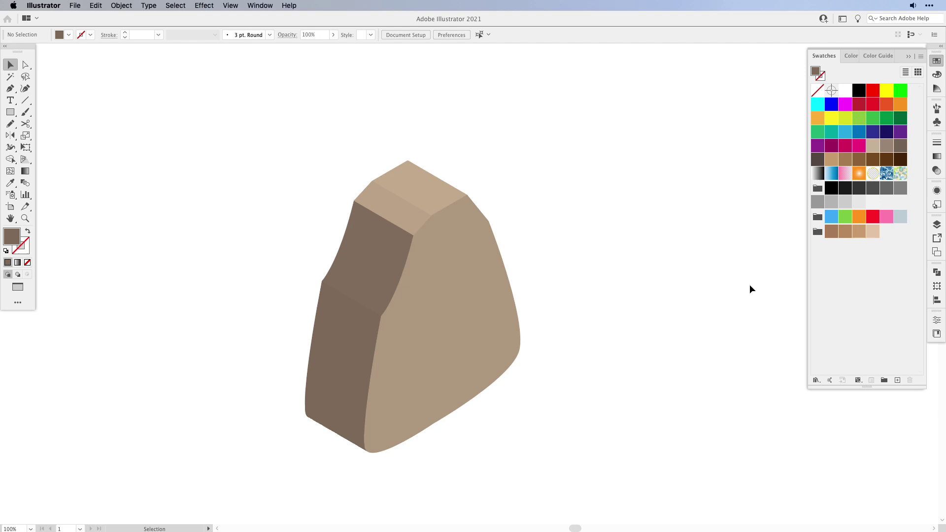
left_click(449, 306)
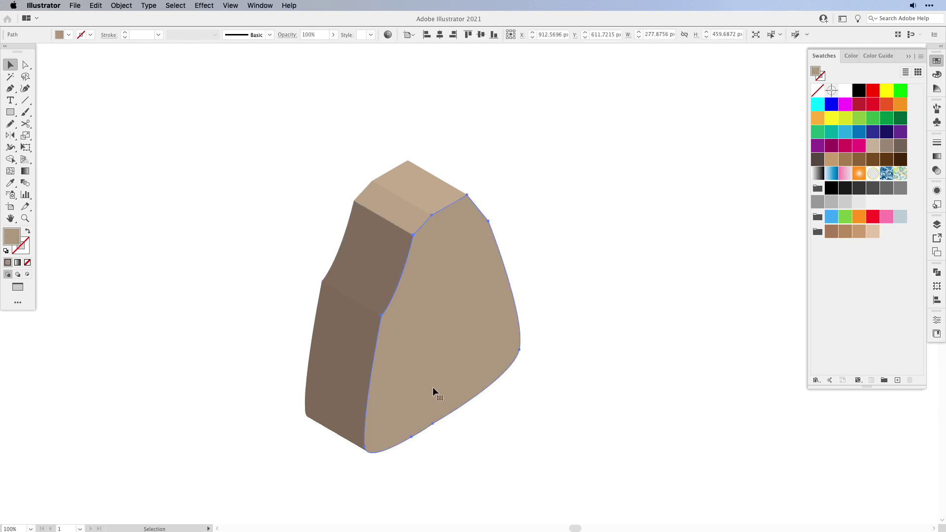
left_click(872, 232)
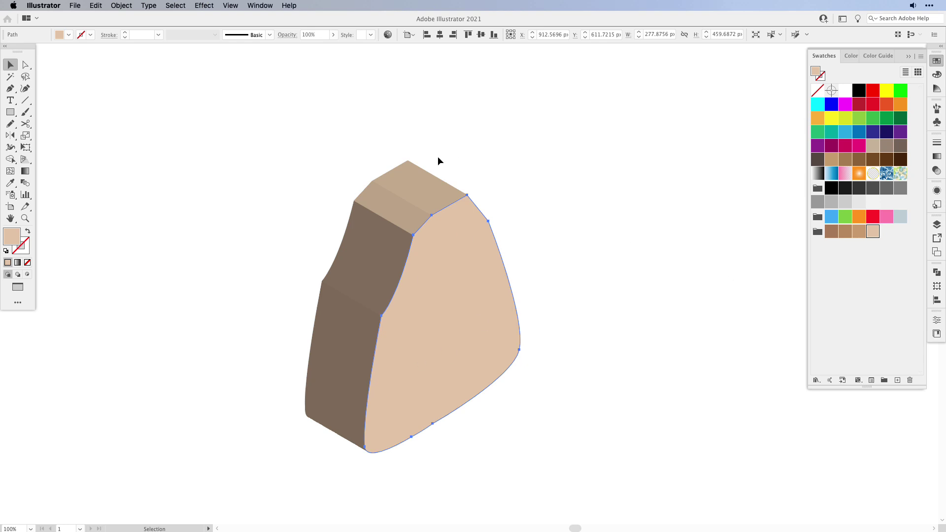
Step: Fill the topmost face with the brown group's third swatch and the sloped face just below it with the second swatch
left_click(420, 197)
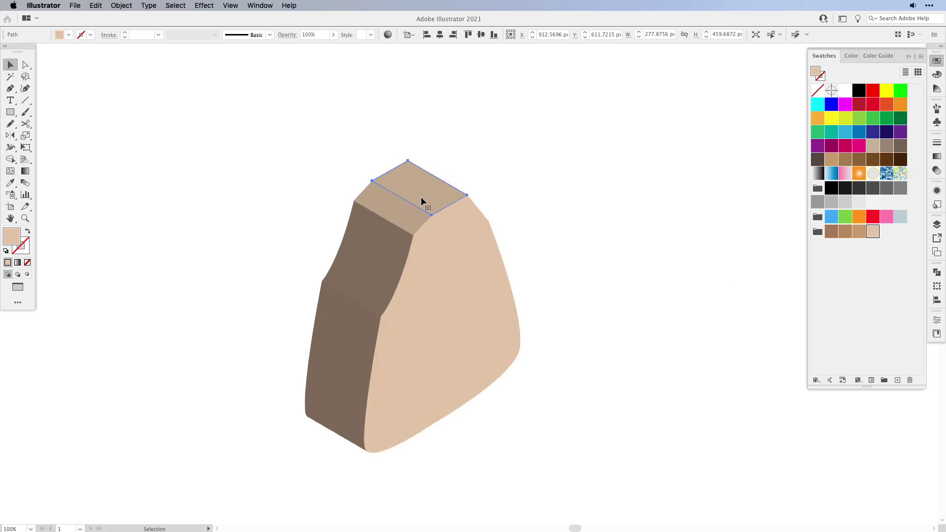
left_click(858, 232)
left_click(397, 209)
left_click(845, 231)
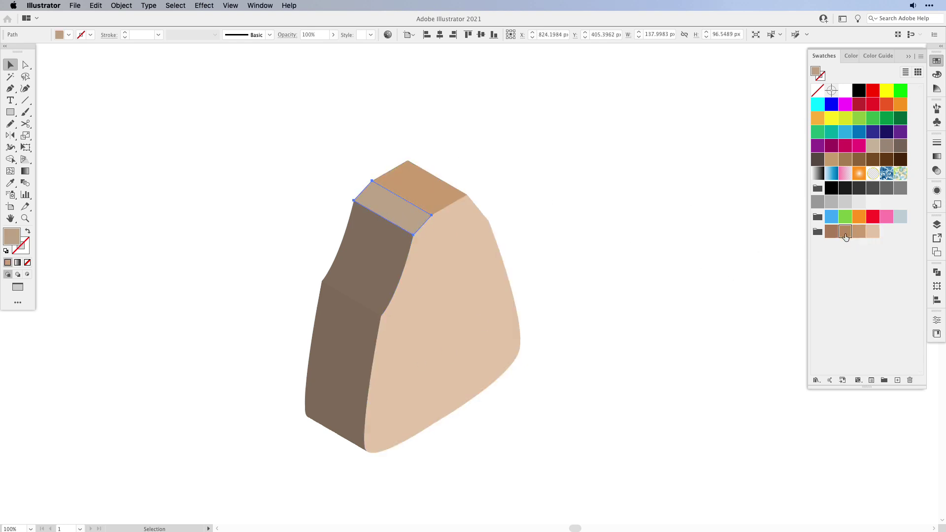
Step: Fill both the upper and lower side faces with the darkest swatch of the brown group, then deselect
left_click(397, 260)
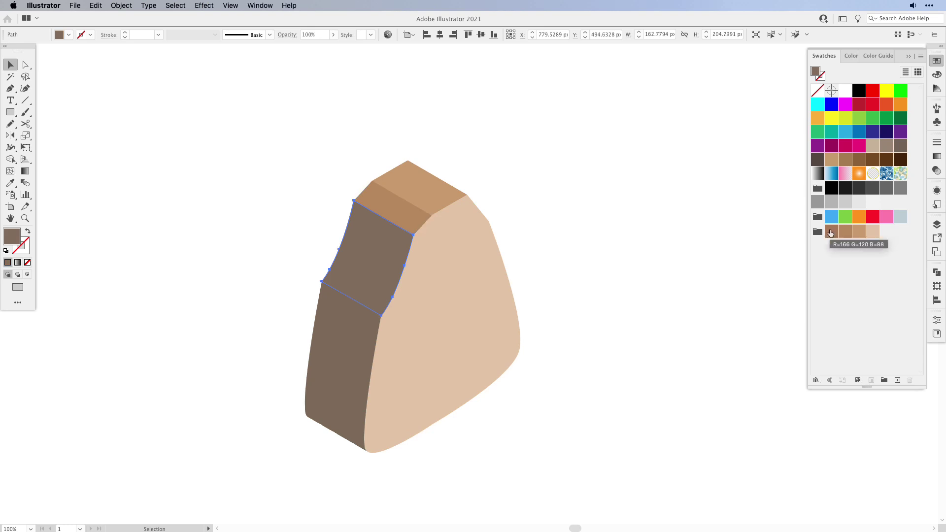
left_click(830, 233)
left_click(350, 365)
left_click(831, 232)
left_click(551, 450)
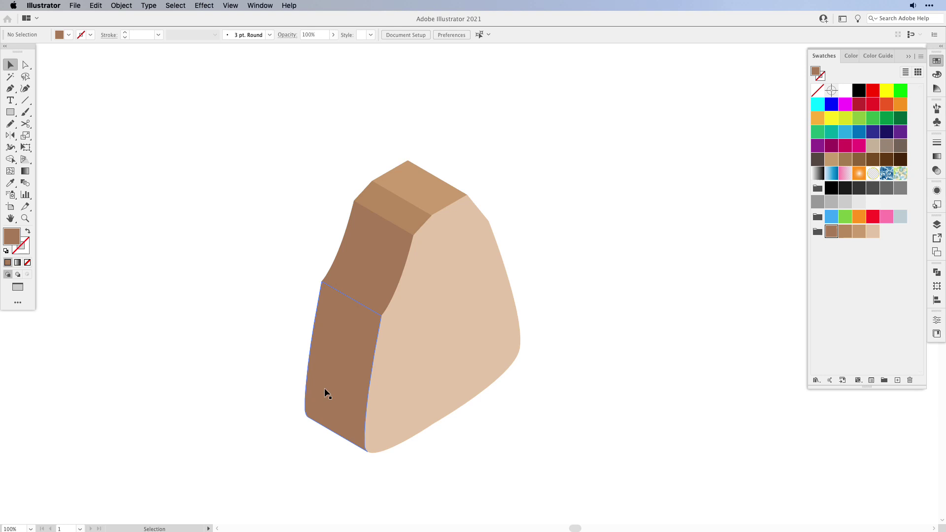
Step: Switch to normal screen mode and place a duplicate of the light front face on the empty area beside the rock
left_click(434, 324)
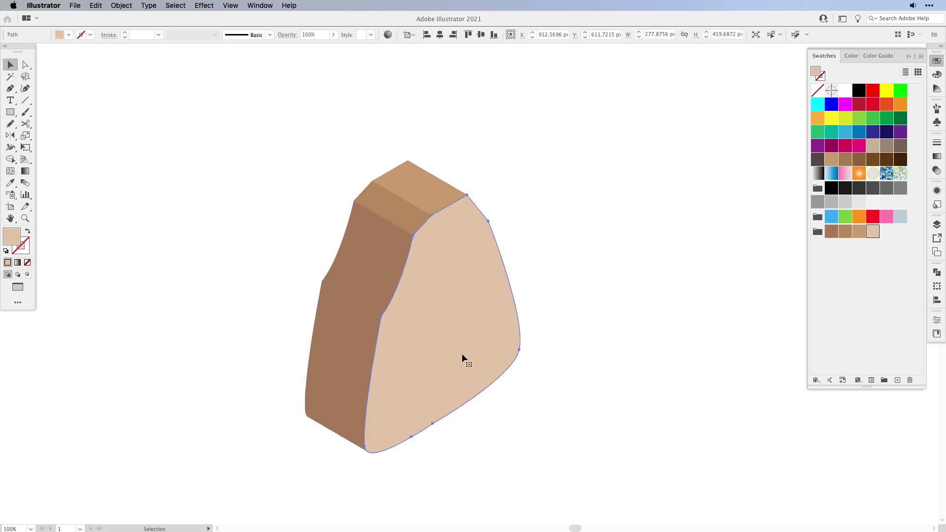
key("f")
key("f")
left_click_drag(367, 321, 547, 320)
key("super+h")
left_click(637, 383)
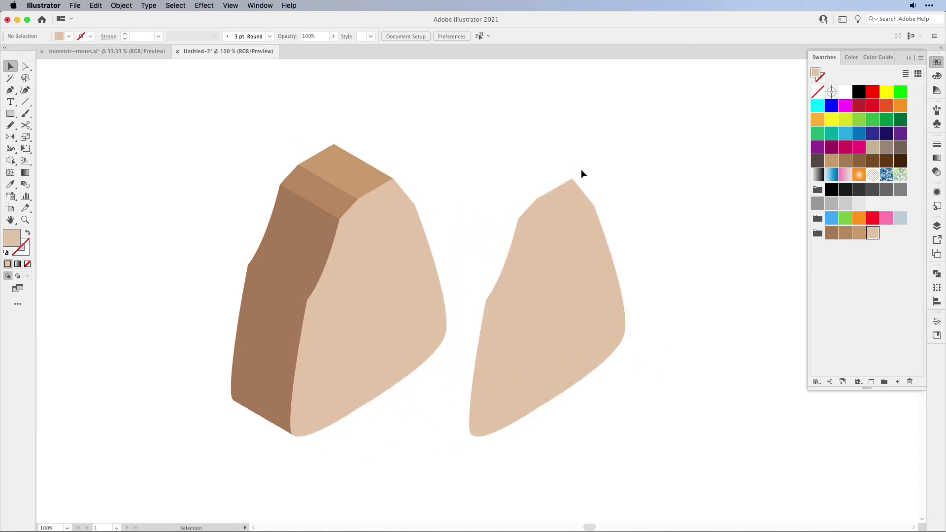
Step: Draw a wavy Pencil line across the duplicate face from upper right to lower left, with no fill and the brown group's third swatch as stroke
left_click(28, 234)
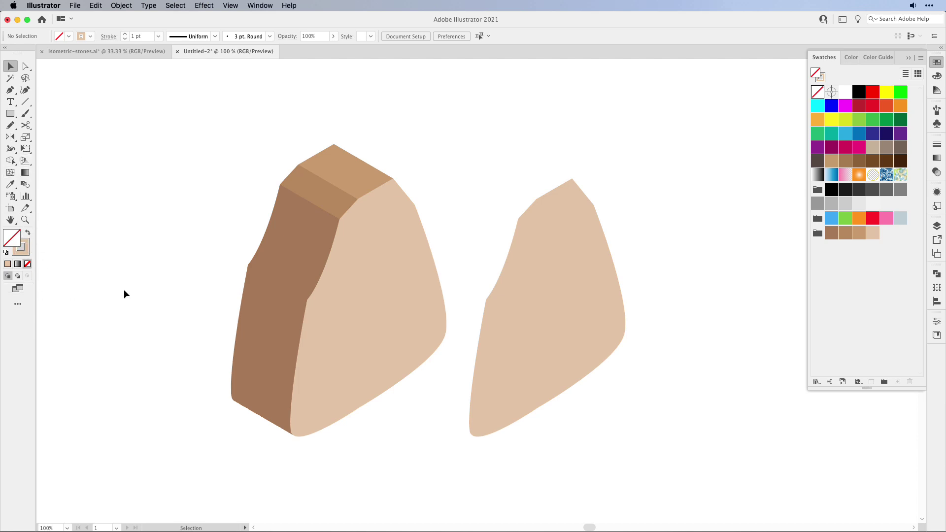
left_click(872, 233)
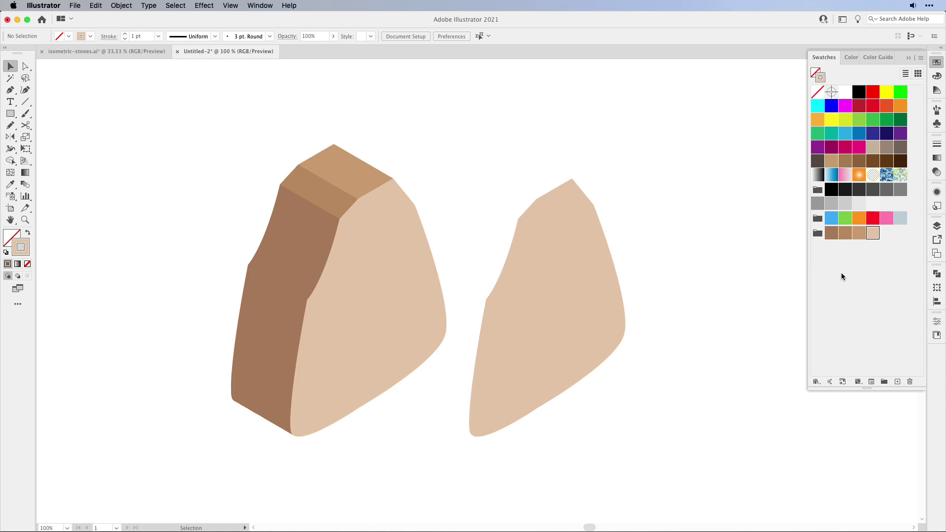
left_click(857, 234)
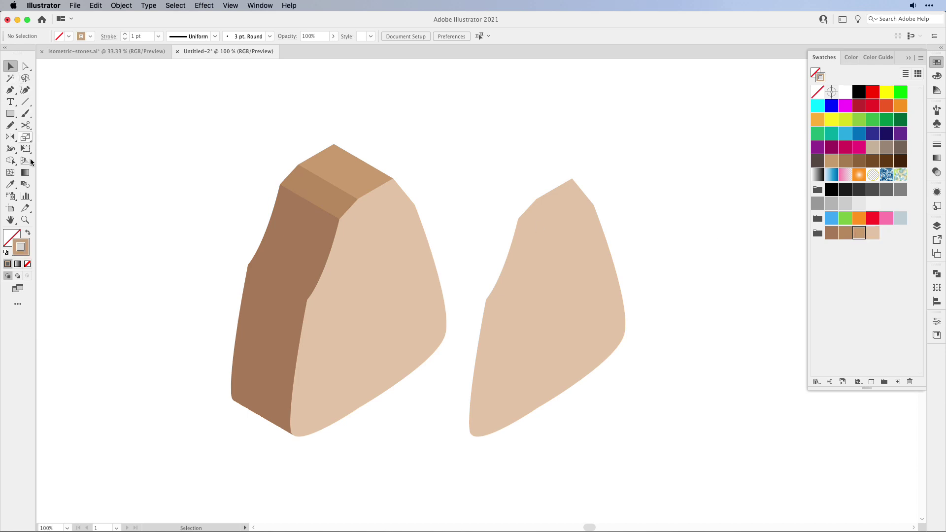
left_click(10, 125)
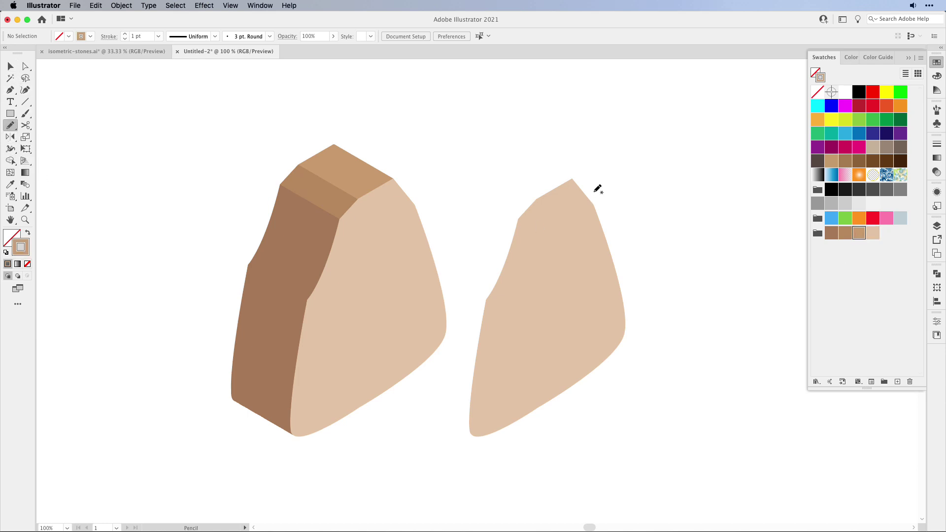
mouse_move(594, 192)
left_mouse_down()
mouse_move(542, 299)
mouse_move(483, 358)
mouse_move(464, 428)
left_mouse_up()
key("v")
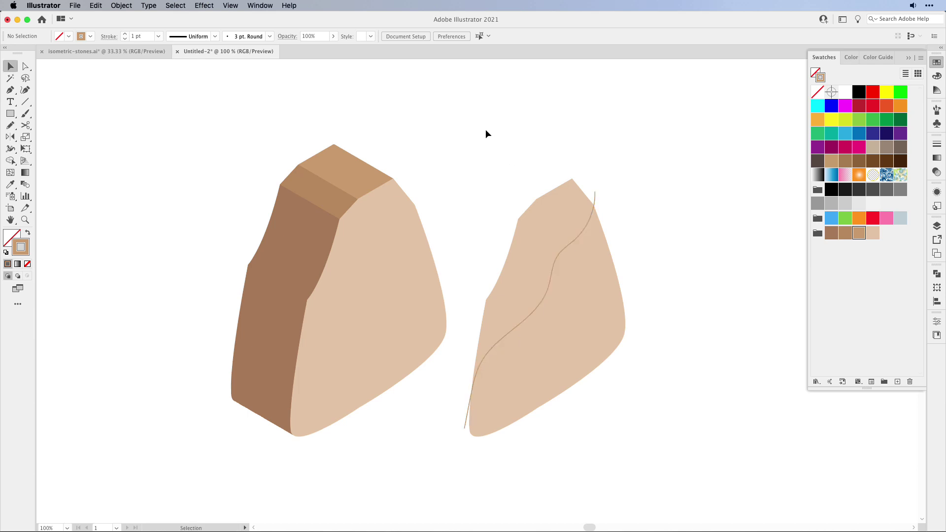
Step: Divide the duplicate face along the wavy line with the Divide pathfinder
left_click_drag(486, 132, 653, 436)
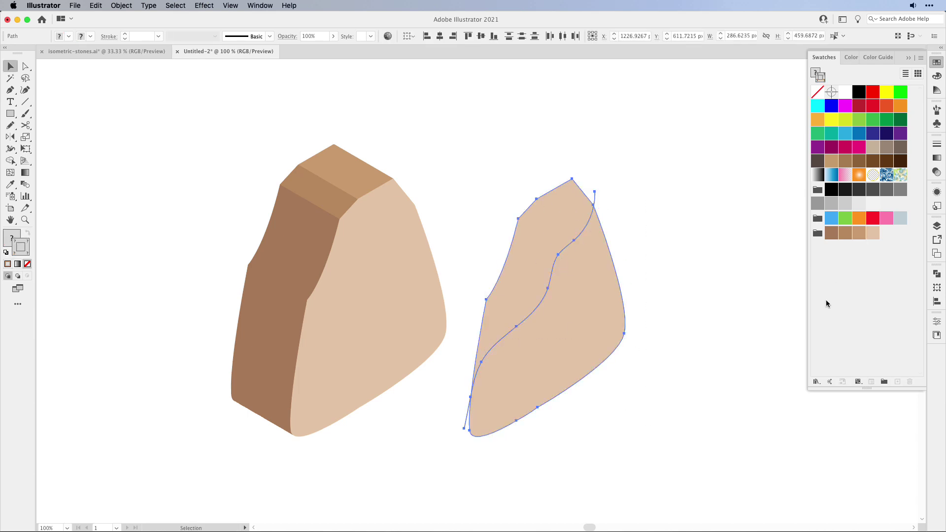
left_click(936, 273)
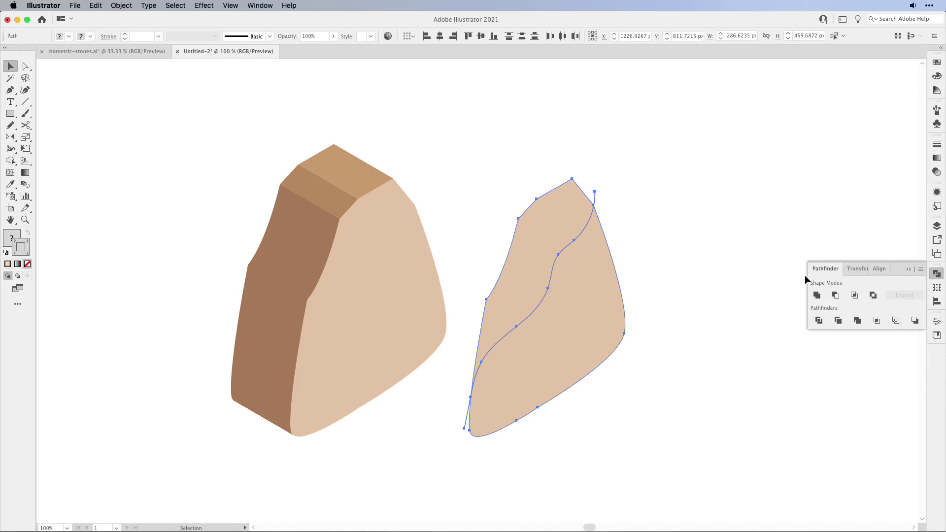
left_click(819, 322)
left_click(631, 406)
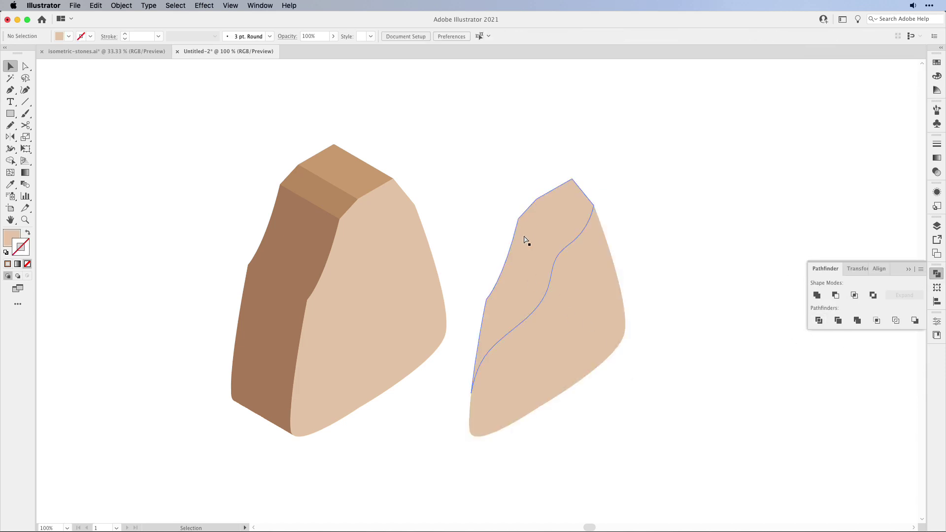
Step: Delete the upper-left piece of the divided face and select the remaining lower-right piece
key("a")
left_click(547, 220)
key("Delete")
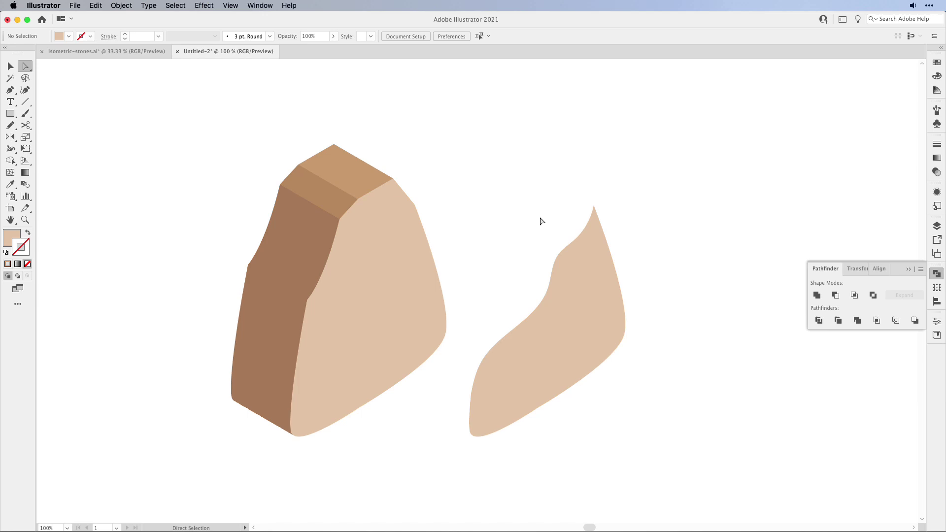
key("v")
left_click(552, 336)
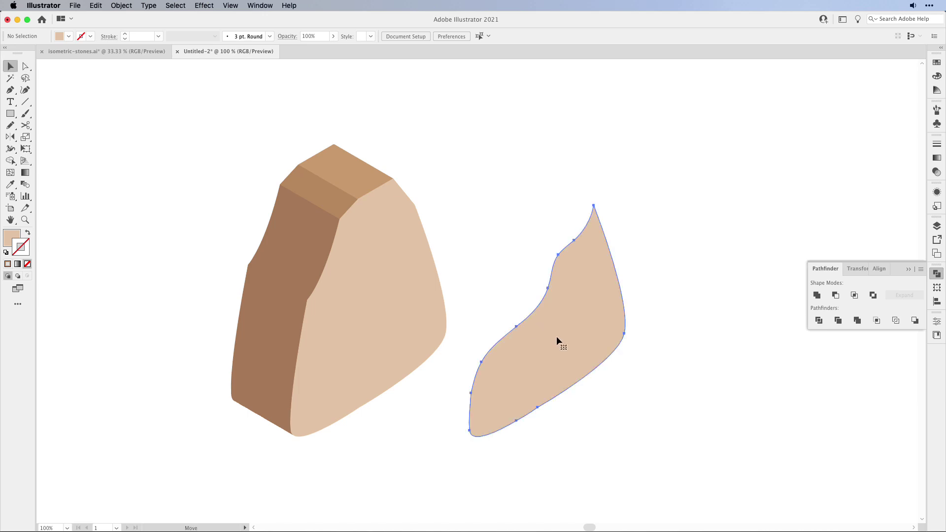
Step: Duplicate the wavy piece slightly to the lower right and recolor the original medium brown with the Eyedropper
left_click_drag(515, 377, 531, 380, "alt")
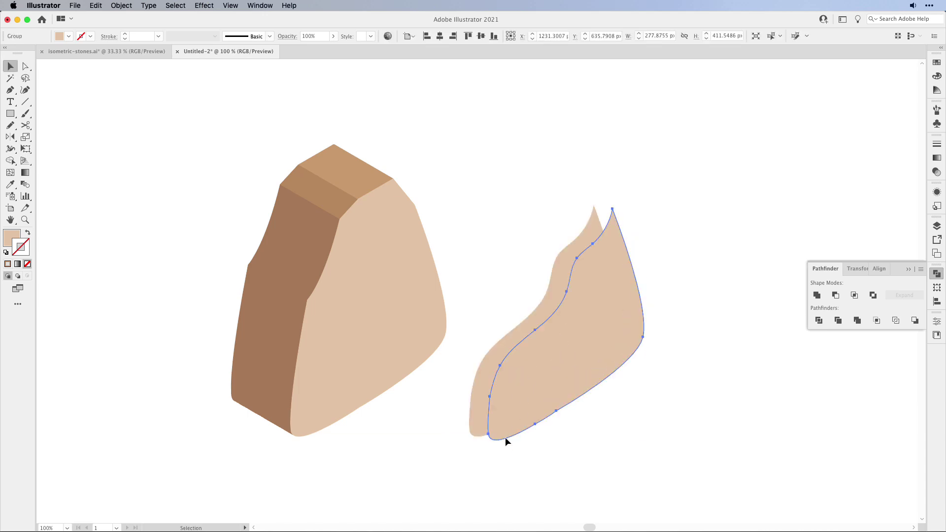
left_click(504, 346)
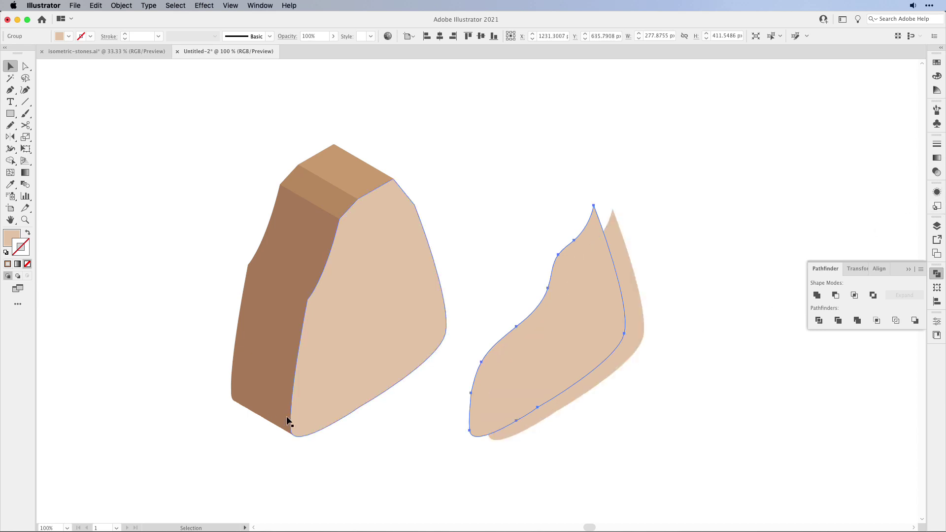
key("i")
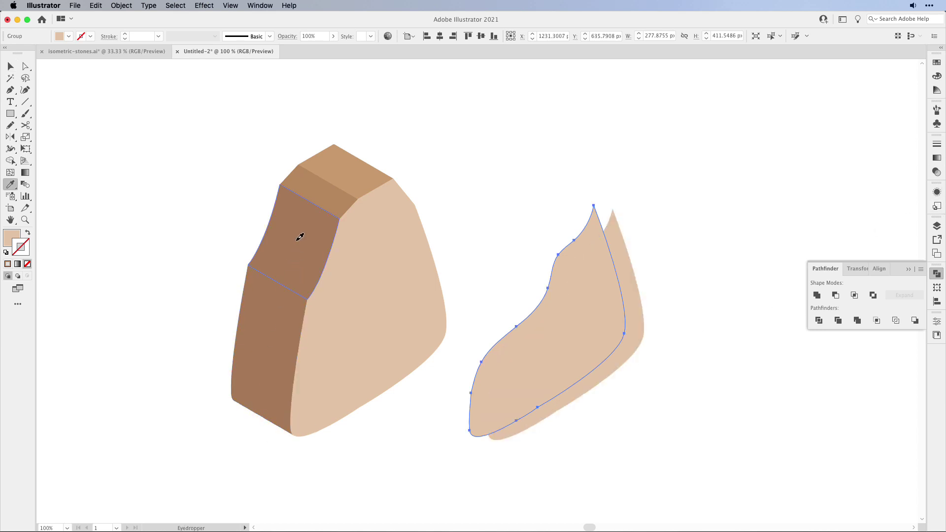
left_click(298, 237)
Step: Place the brown wavy piece on the rock's front face and overlay the light copy slightly offset to the lower right
key("v")
left_click_drag(507, 338, 362, 333)
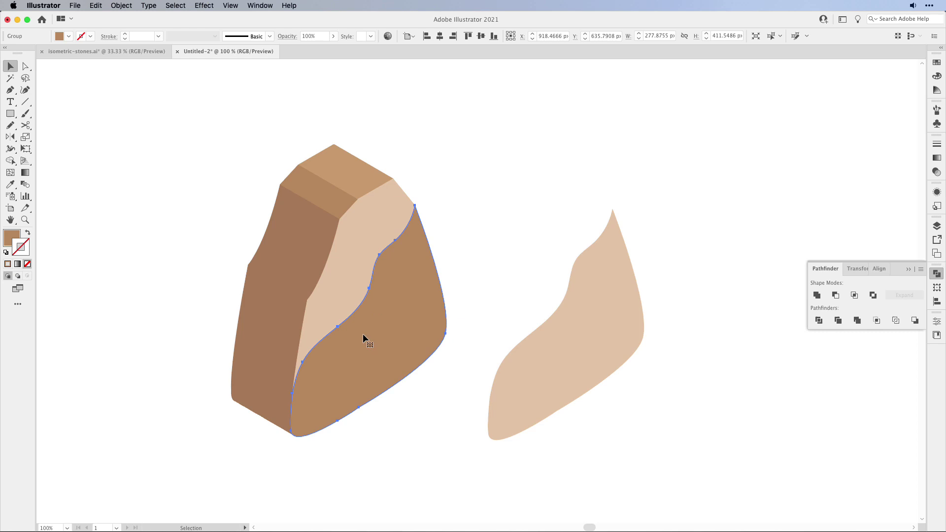
left_click(621, 409)
left_click_drag(610, 333, 413, 306)
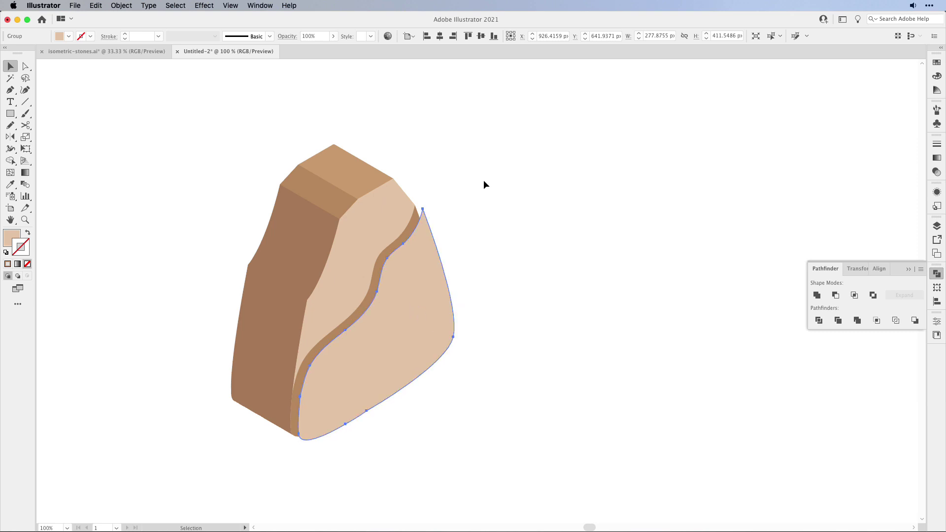
Step: Recolor the exposed wavy band with the dark brown sampled from the rock's side face
left_click(324, 345)
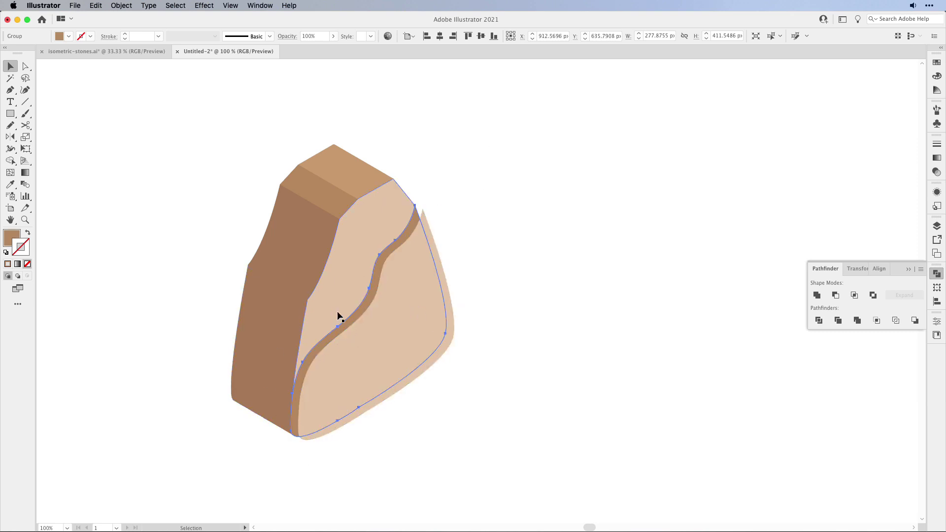
key("i")
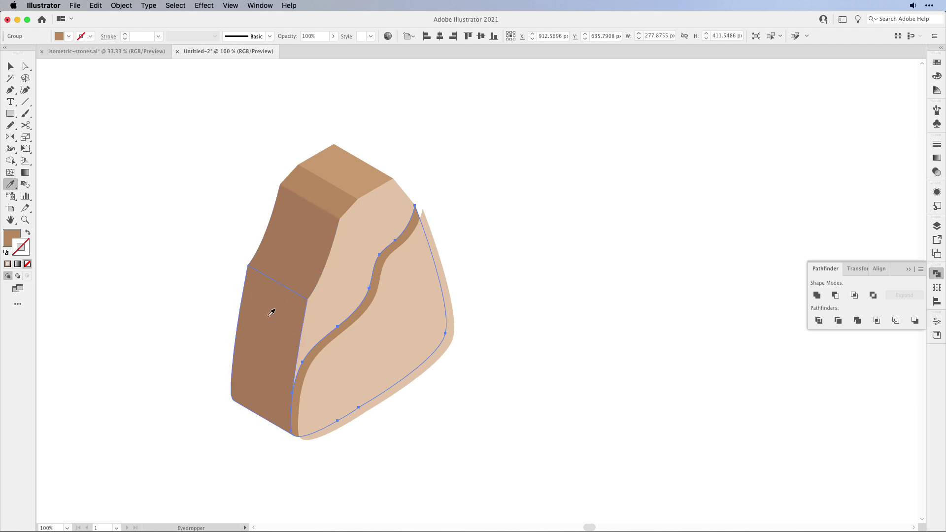
left_click(272, 311)
key("v")
left_click(481, 287)
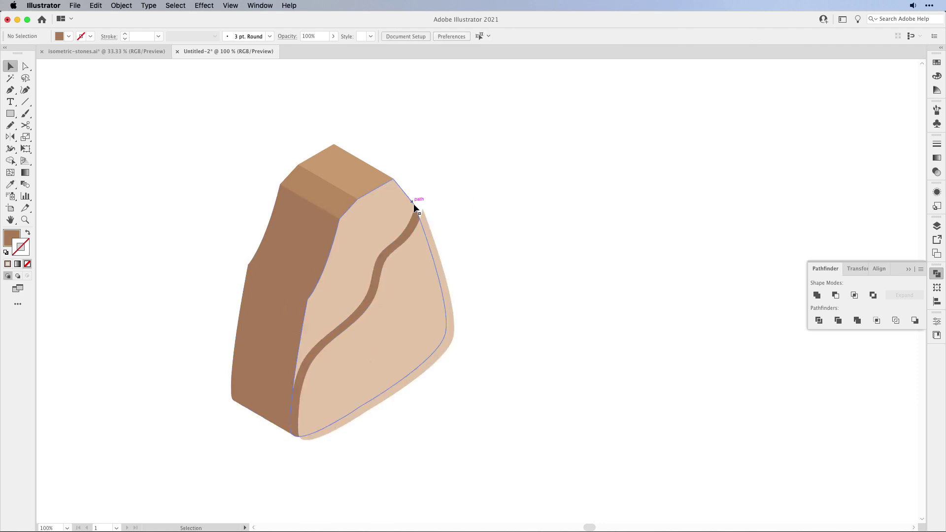
Step: Draw a dark brown Pen shape to fill the gap at the upper end of the wavy band
scroll(473, 286, "up", 5)
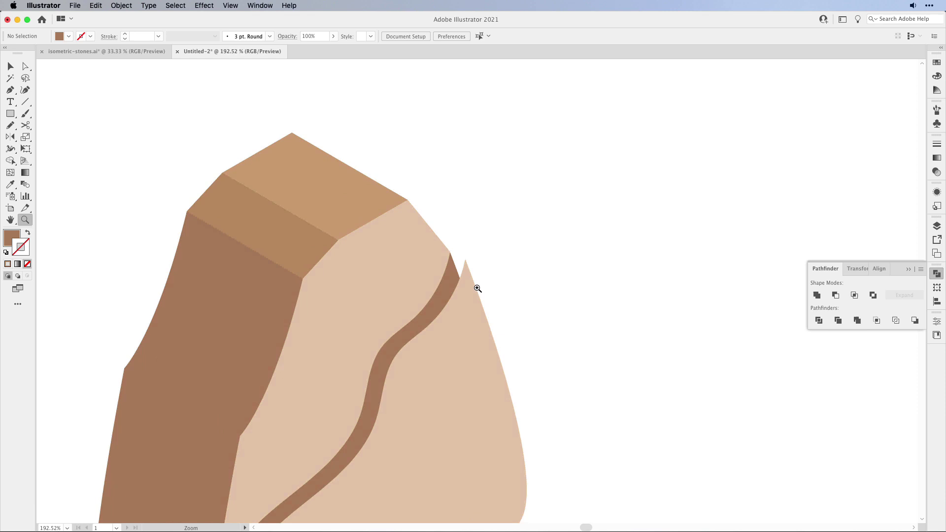
key("a")
key("p")
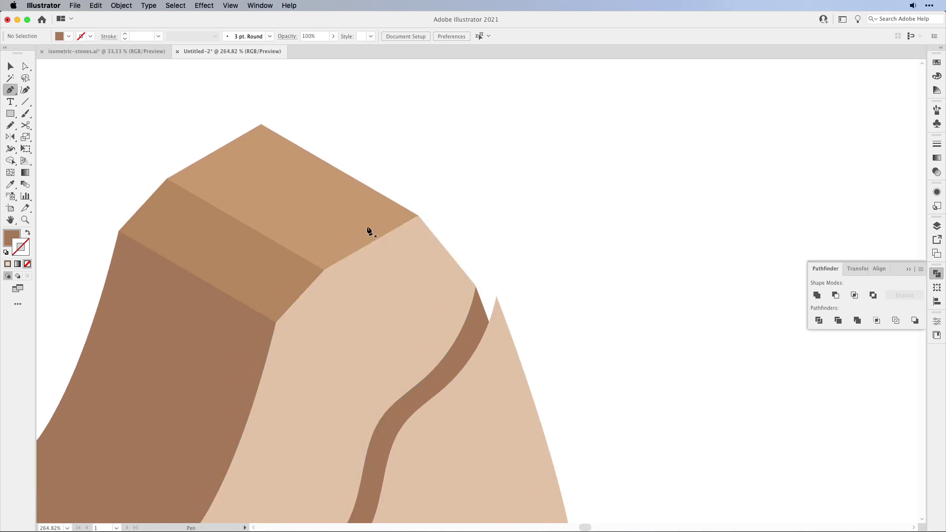
left_click(476, 287)
left_click_drag(476, 348, 458, 371)
left_click(476, 287)
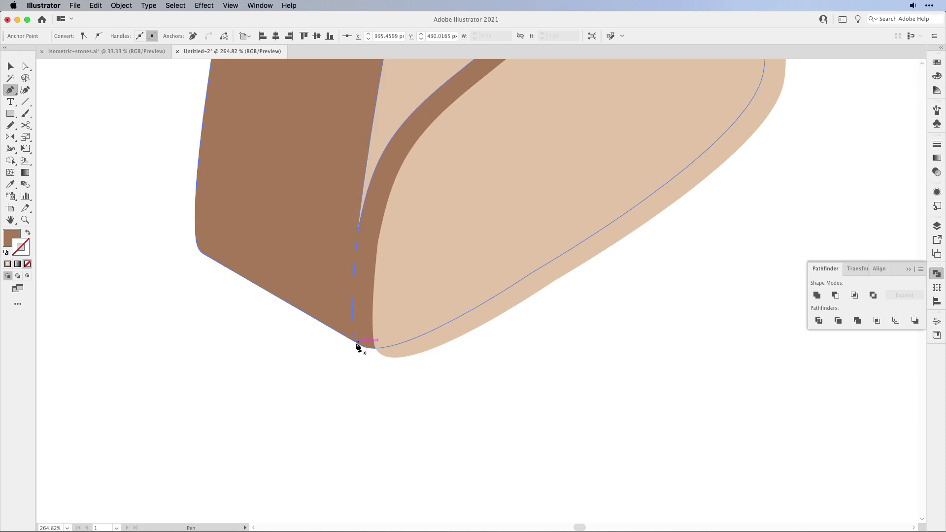
Step: Draw a dark brown Pen shape to fill the gap at the band's lower end near the rock's bottom corner
left_click(387, 357)
left_click(354, 342)
left_click_drag(371, 327, 387, 358)
key("a")
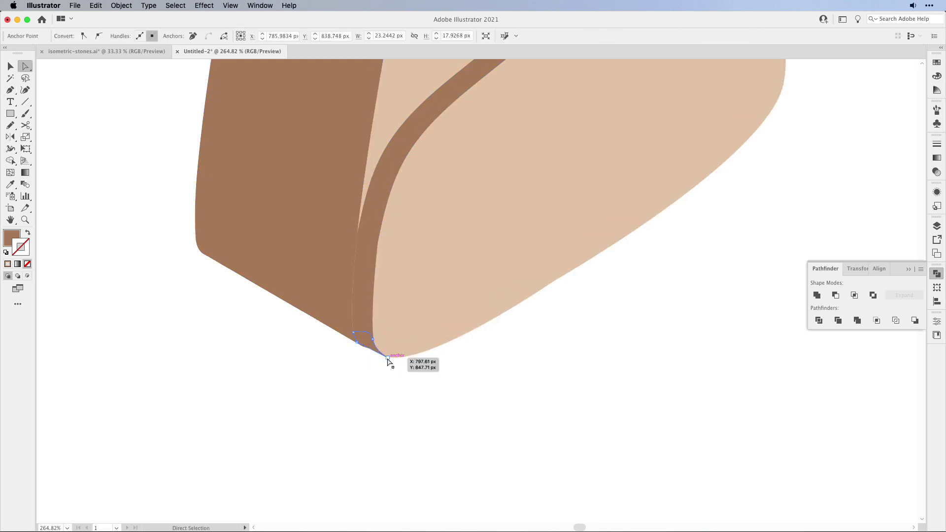
key("v")
left_click(367, 328)
left_click(381, 304, "shift")
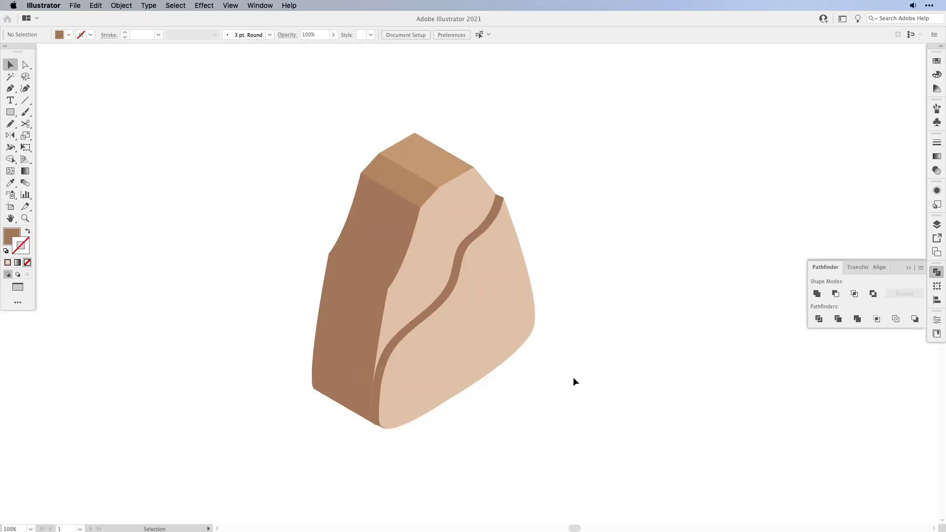
Step: Duplicate the light front piece onto the empty area to the right of the rock
left_click(483, 320)
left_click_drag(481, 331, 607, 350)
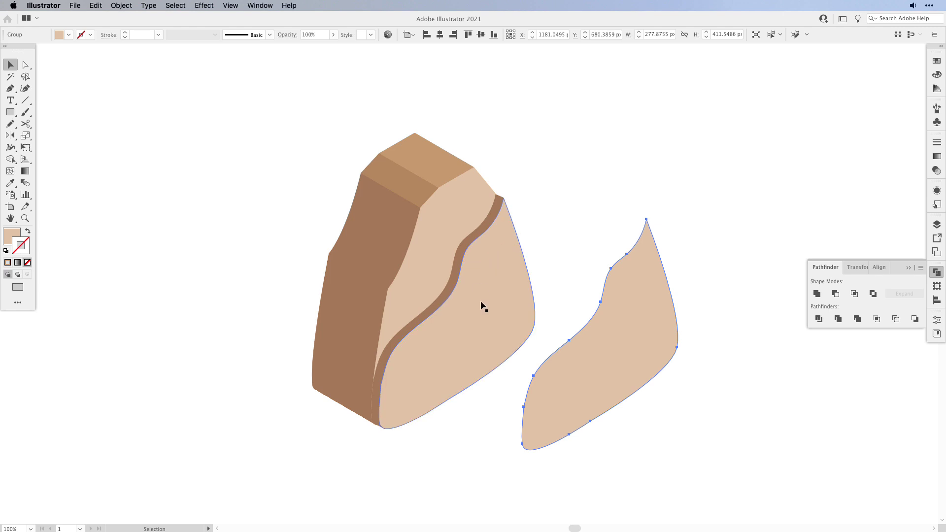
left_click(190, 198)
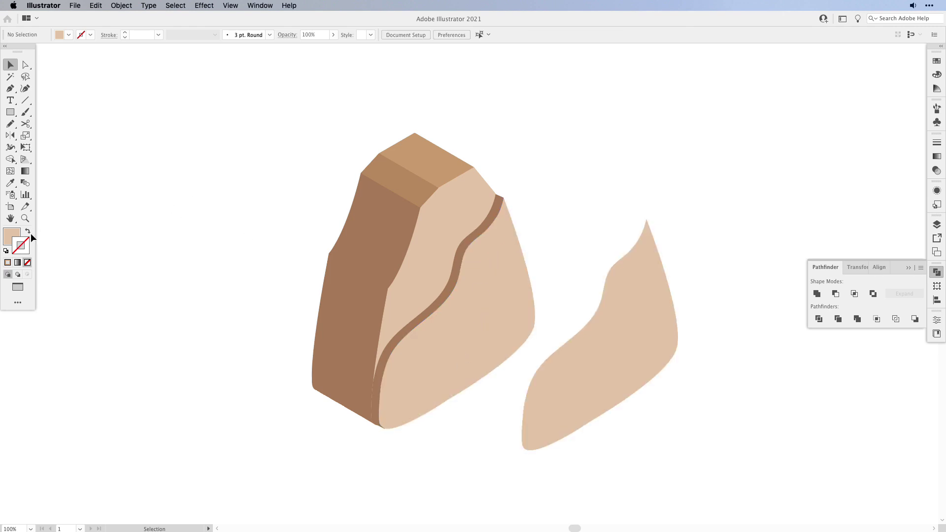
Step: Draw a wavy Pencil line down across the duplicate piece, with no fill and a #c79b6e stroke
left_click(8, 262)
left_click(10, 235)
left_click(27, 262)
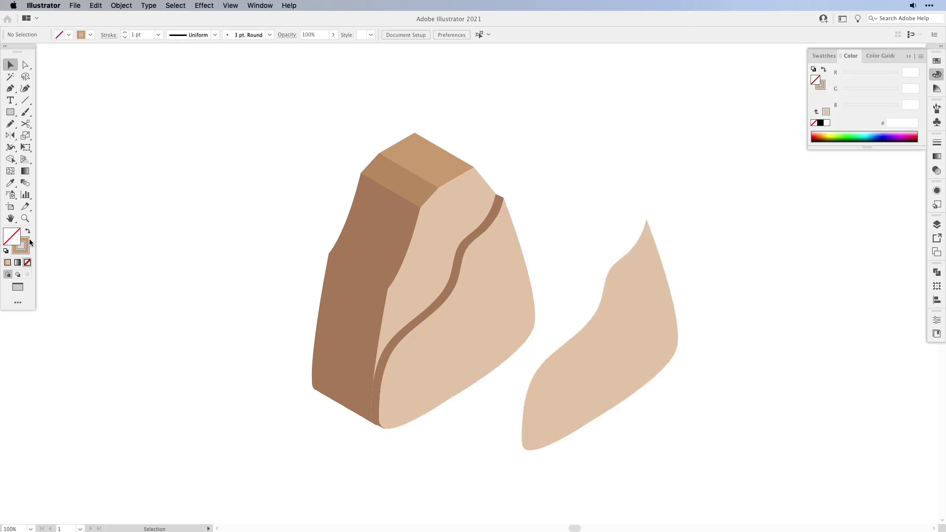
left_click(27, 241)
left_click(10, 124)
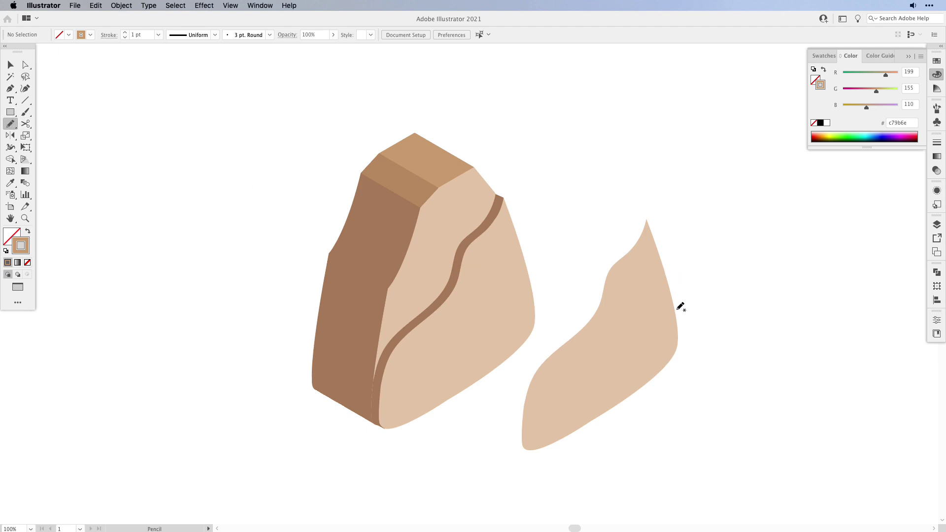
mouse_move(668, 256)
left_mouse_down()
mouse_move(628, 286)
mouse_move(578, 450)
left_mouse_up()
key("v")
Step: Divide the duplicate piece along the pencil line with the Divide pathfinder and delete its left part
left_click(608, 389, "shift")
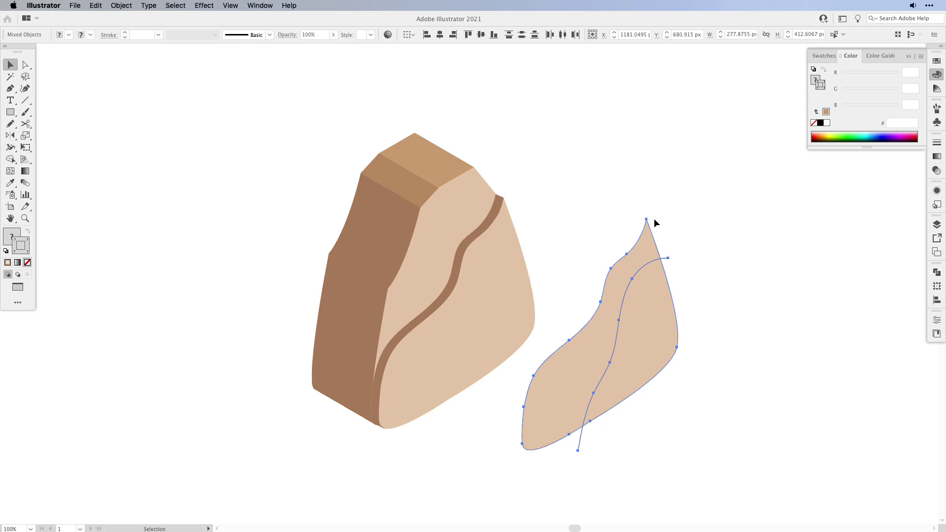
left_click(937, 272)
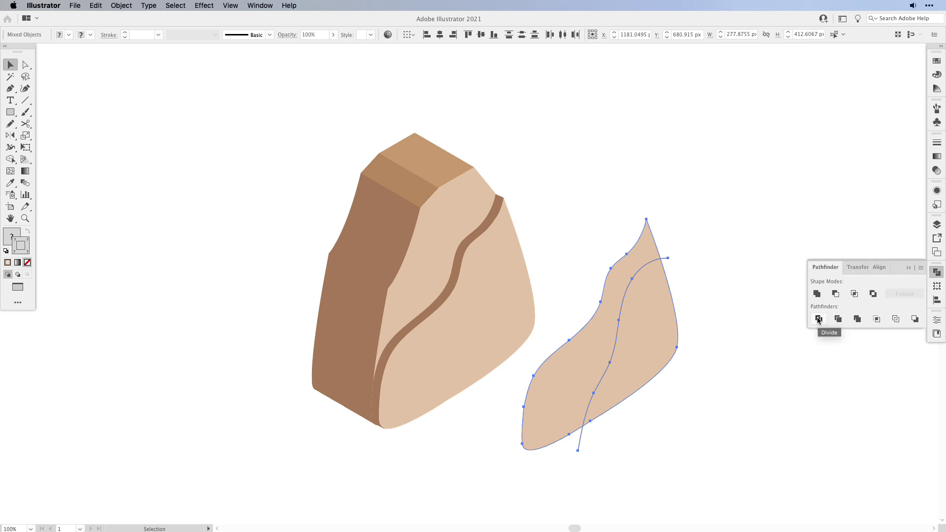
left_click(819, 320)
left_click(728, 409)
key("a")
left_click(546, 396)
key("Delete")
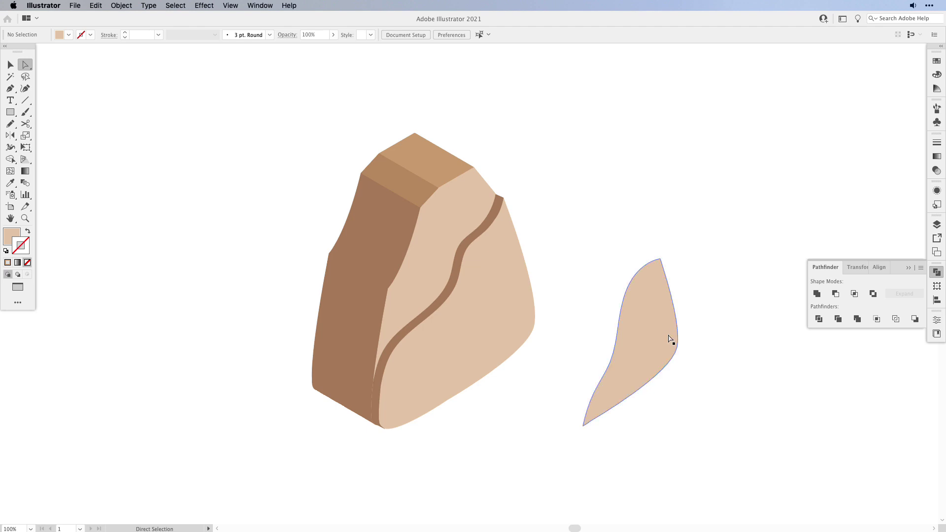
Step: Duplicate the remaining piece slightly to the lower right and recolor the original with the first band's dark brown
key("v")
left_click_drag(635, 361, 652, 365)
left_click(626, 308)
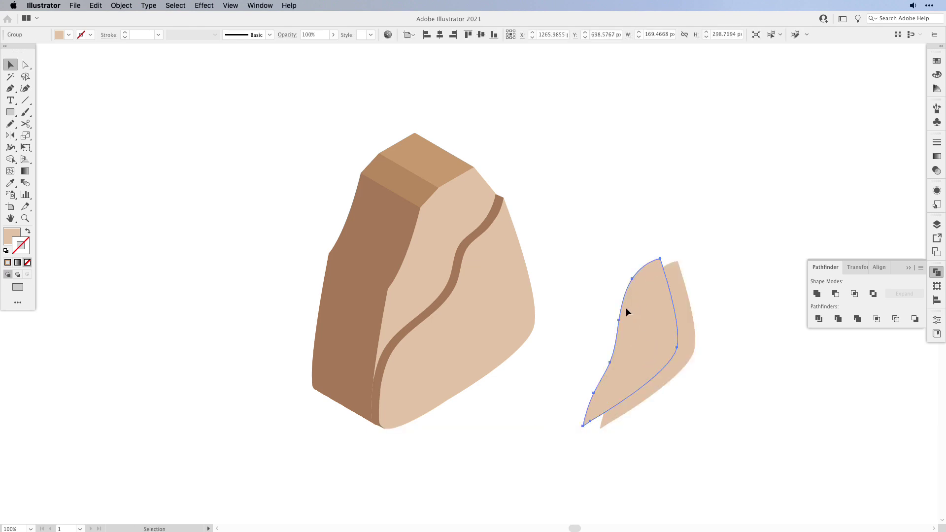
key("i")
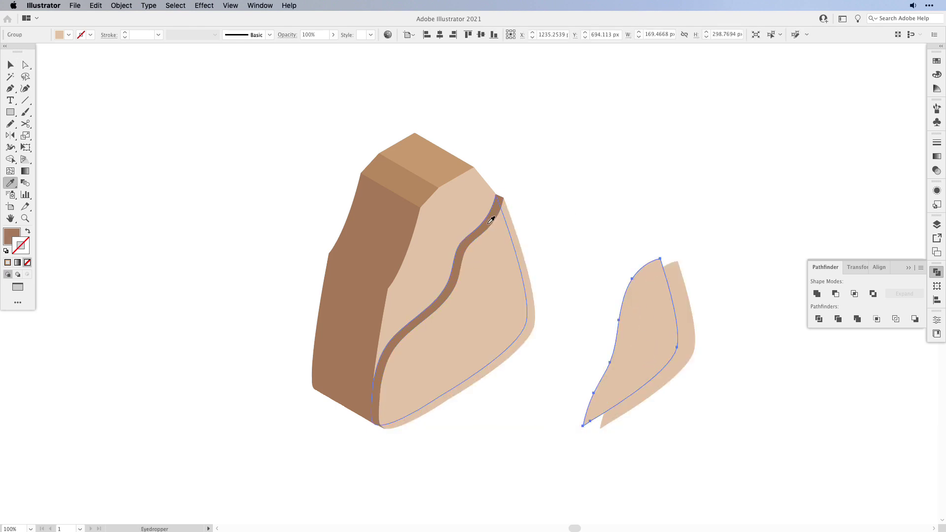
left_click(492, 211)
Step: Place the dark piece on the rock's lower-right front and overlay the light copy slightly offset to form a second band
key("v")
left_click_drag(628, 314, 485, 293)
left_click(567, 242)
left_click_drag(669, 353, 520, 320)
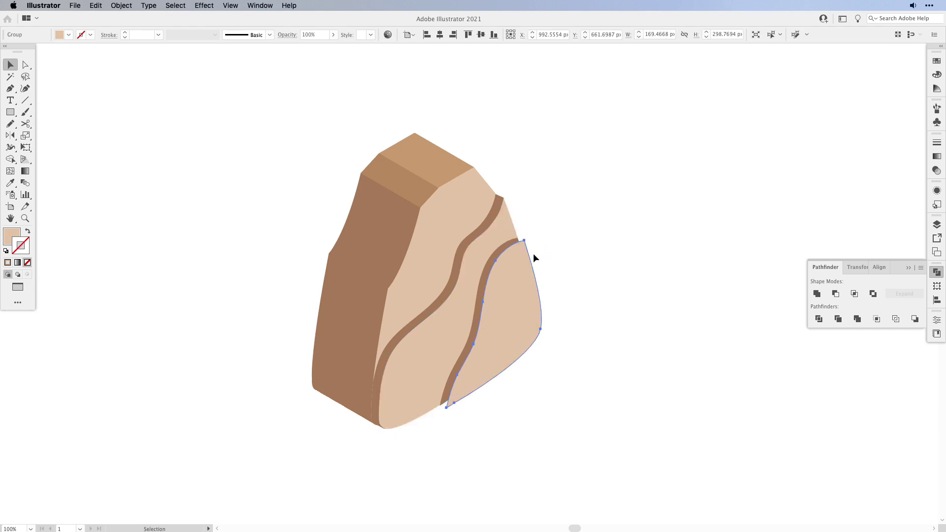
Step: Fill the gaps at the ends of the second wavy band with dark brown Pen shapes
key("super+equal")
key("super+equal")
left_click(632, 126)
scroll(635, 123, "up", 5)
scroll(634, 123, "left", 4)
key("p")
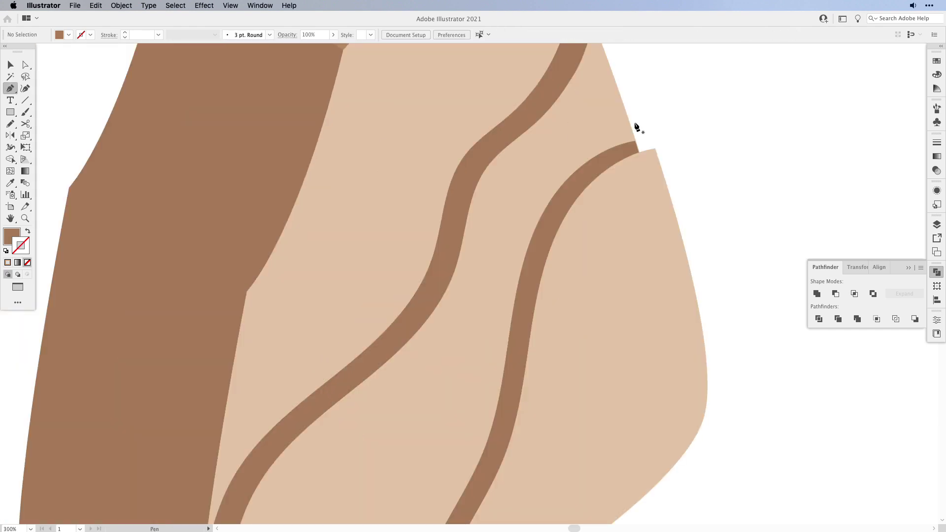
left_click(636, 142)
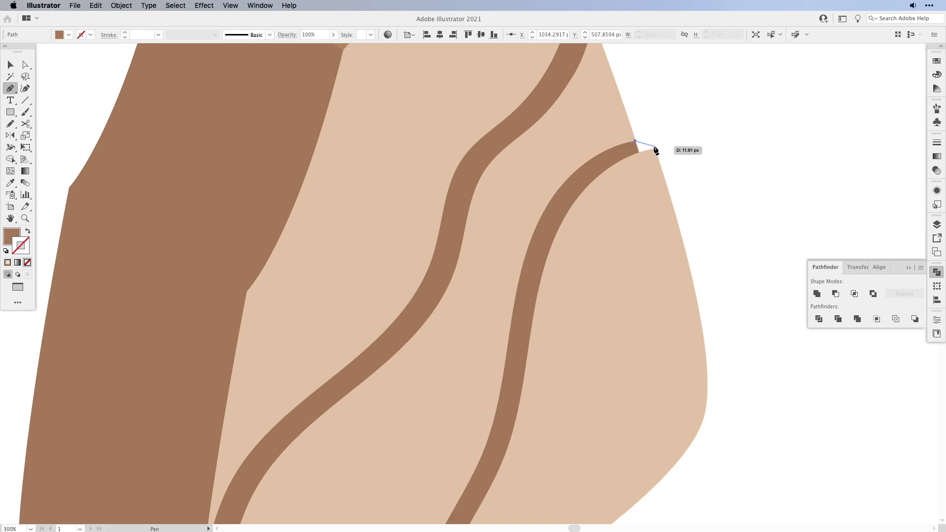
left_click(613, 168)
left_click_drag(610, 168, 610, 168)
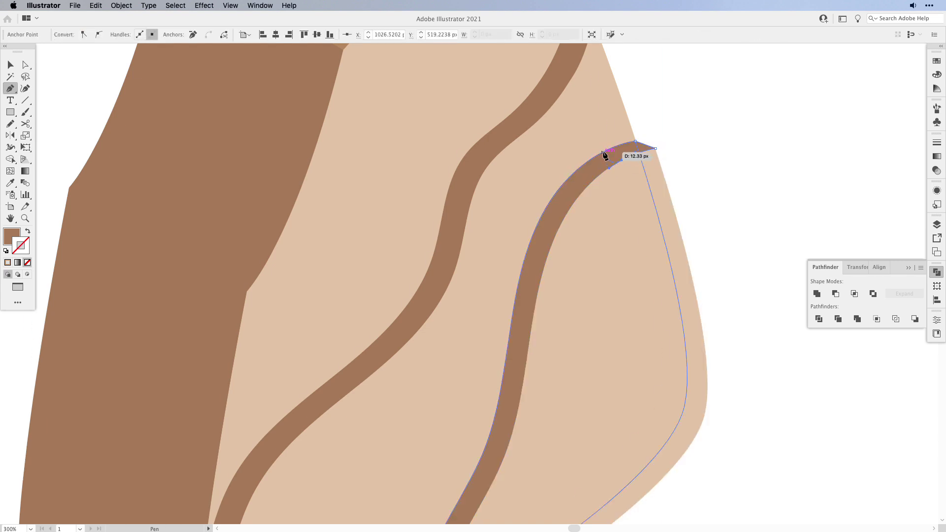
left_click(604, 152)
left_click(634, 141)
left_click_drag(734, 262, 758, 151)
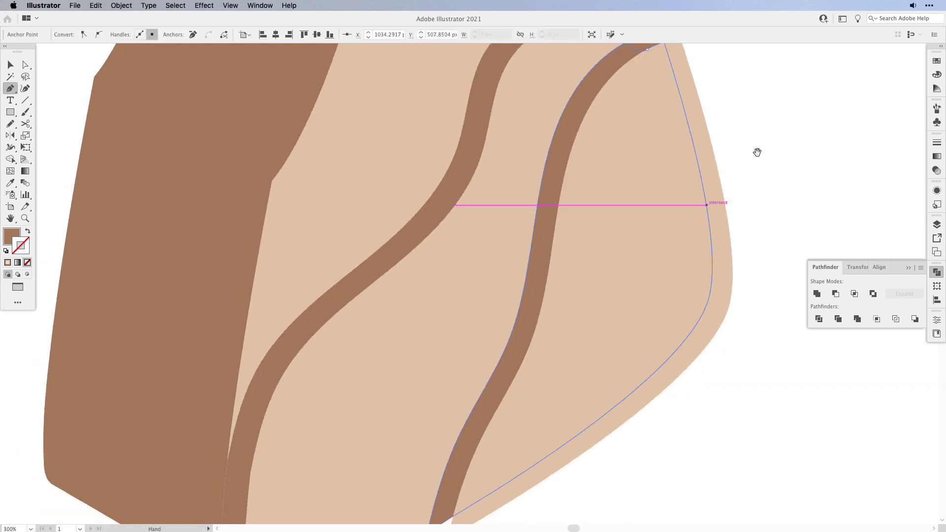
key("super+shift+a")
key("super+1")
Step: Reposition the first band's lower-left anchor point along the edge of the rock's side face
key("v")
key("a")
left_click(411, 368)
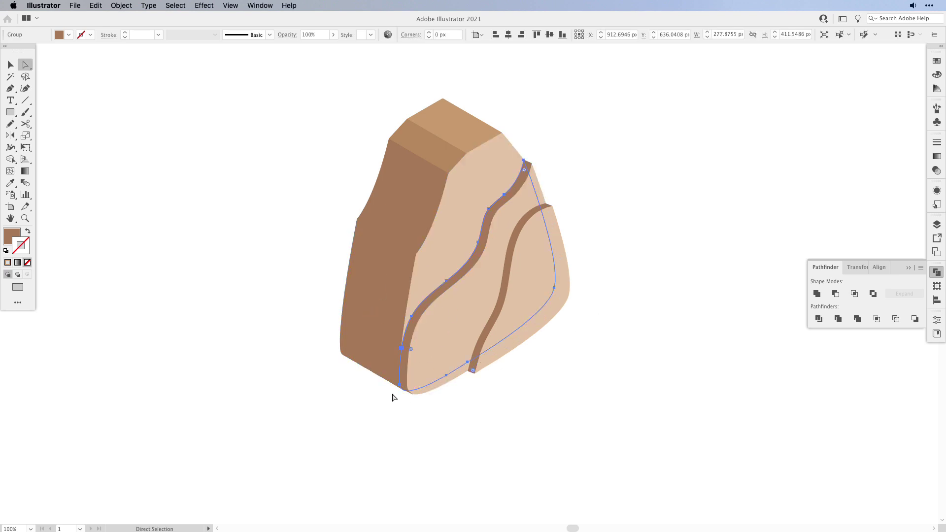
left_click(403, 376)
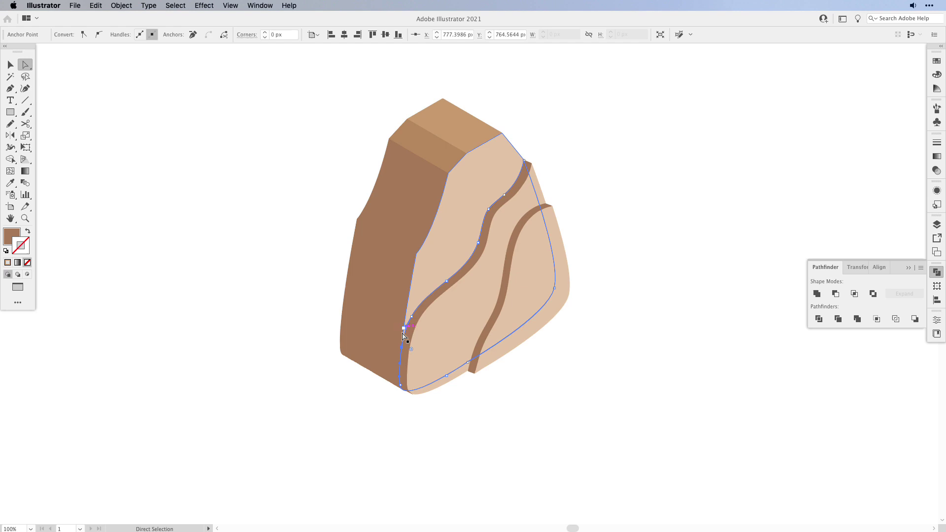
left_click_drag(401, 347, 399, 347)
left_click(348, 469)
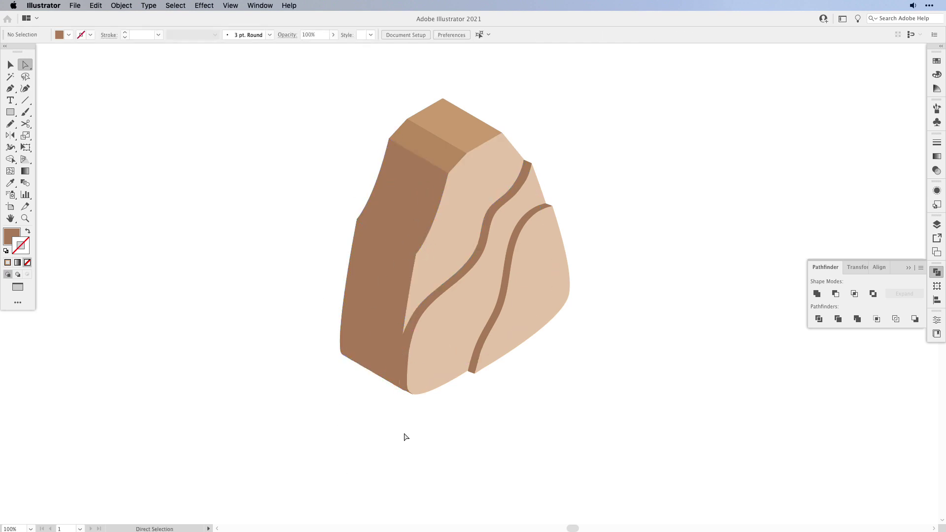
Step: Nudge the first band's lower-left anchor slightly left so the band overlaps the side face's edge cleanly
key("super+equal")
key("super+equal")
key("super+equal")
left_click_drag(503, 347, 666, 100)
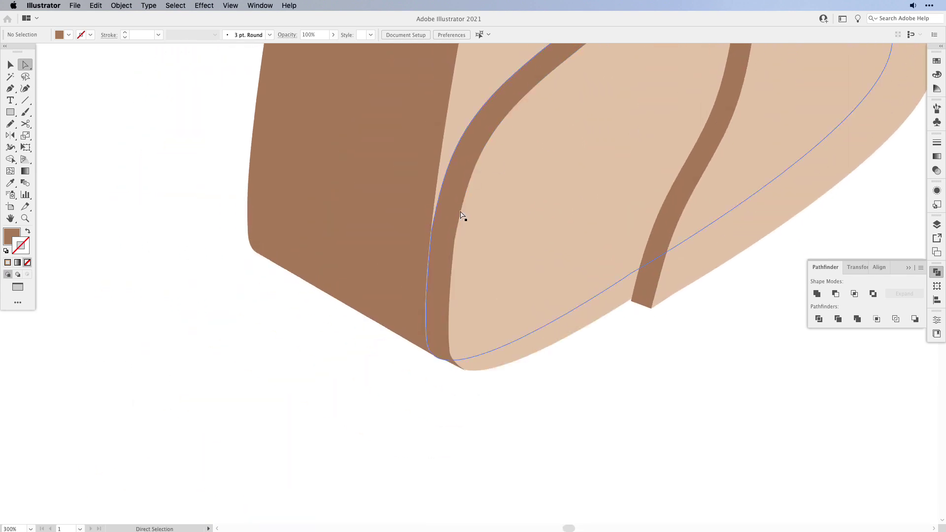
left_click(432, 231)
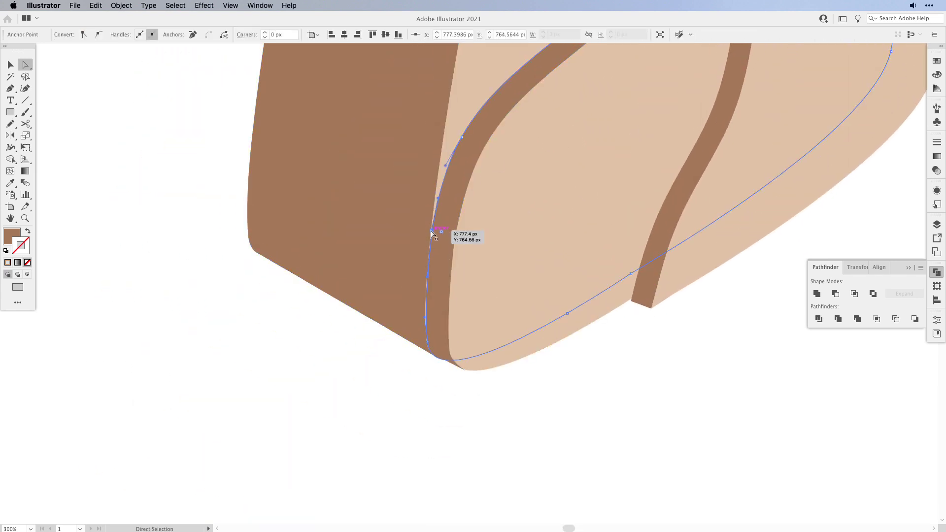
left_click_drag(432, 232, 429, 232)
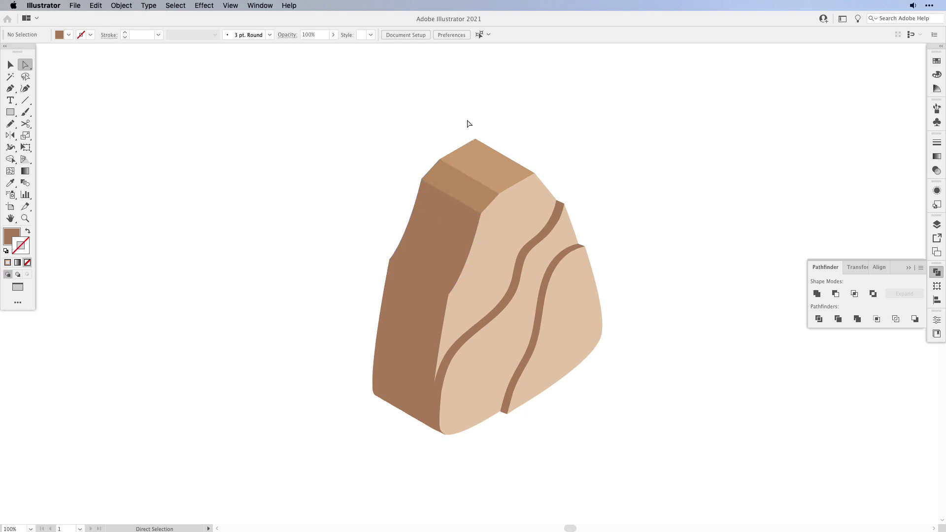
Step: Lasso the anchor points at the rock's two upper-left corners and shift them slightly inward and down
left_click(23, 78)
mouse_move(445, 148)
left_mouse_down()
mouse_move(415, 162)
mouse_move(414, 199)
left_mouse_up()
left_click_drag(460, 160, 448, 147)
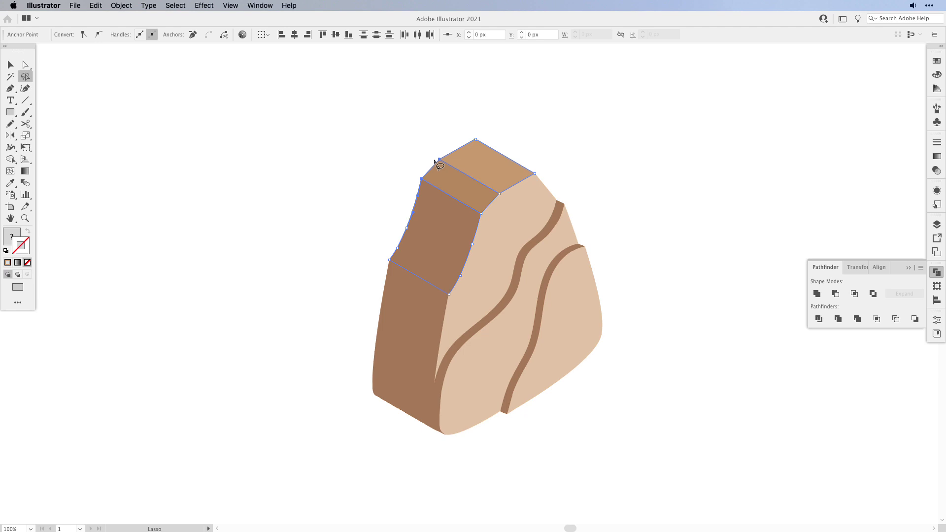
key("a")
left_click_drag(421, 179, 425, 182)
Step: Lower the top face's rear peak by about 19 px and move the left shoulder corner slightly inward
left_click_drag(461, 107, 488, 152)
left_click_drag(475, 140, 476, 149)
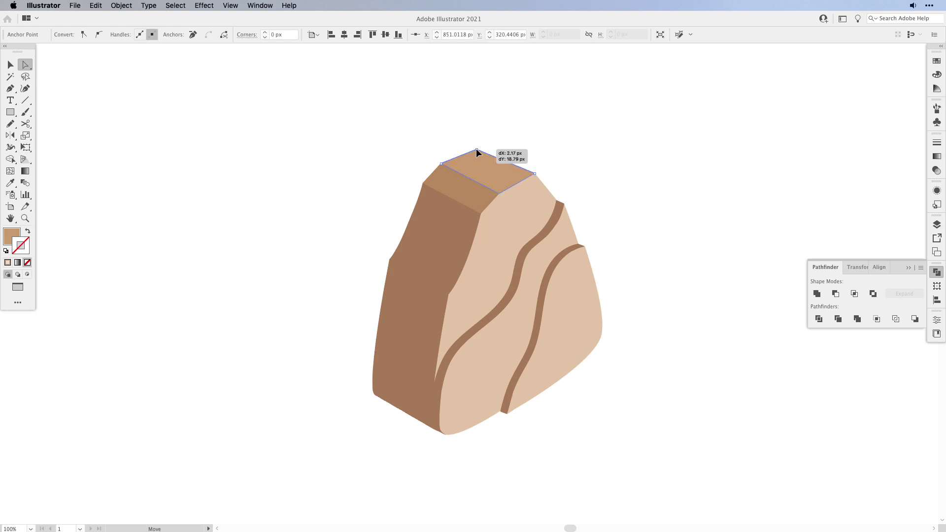
left_click_drag(422, 183, 428, 185)
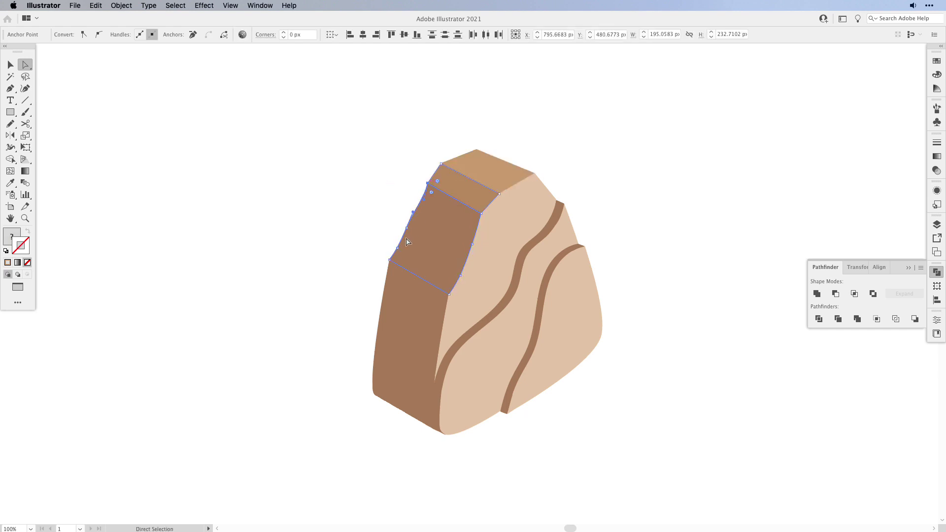
Step: Pull the left corner shared by the two upper side bands inward and remove the extra anchor point on the lower band's left edge
left_click_drag(406, 231, 395, 241)
left_click(422, 183)
left_click_drag(423, 183, 429, 185)
key("p")
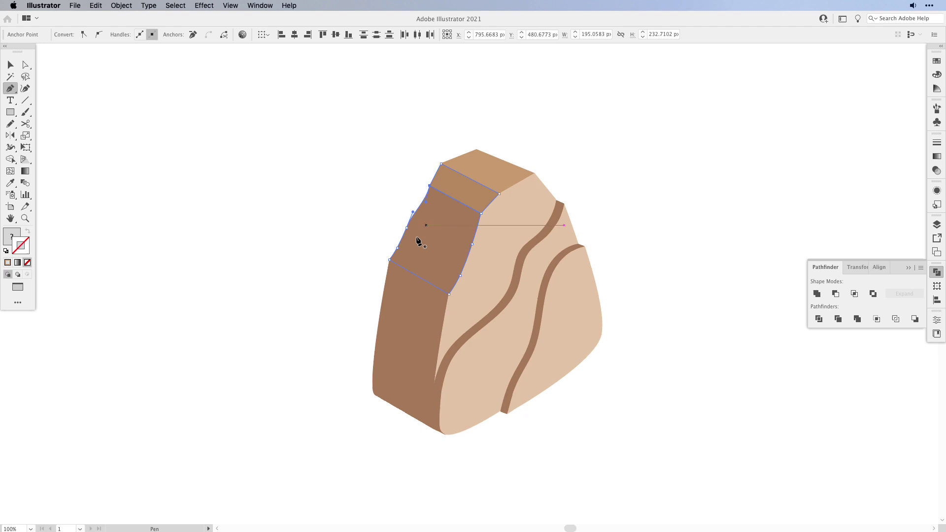
left_click(407, 227)
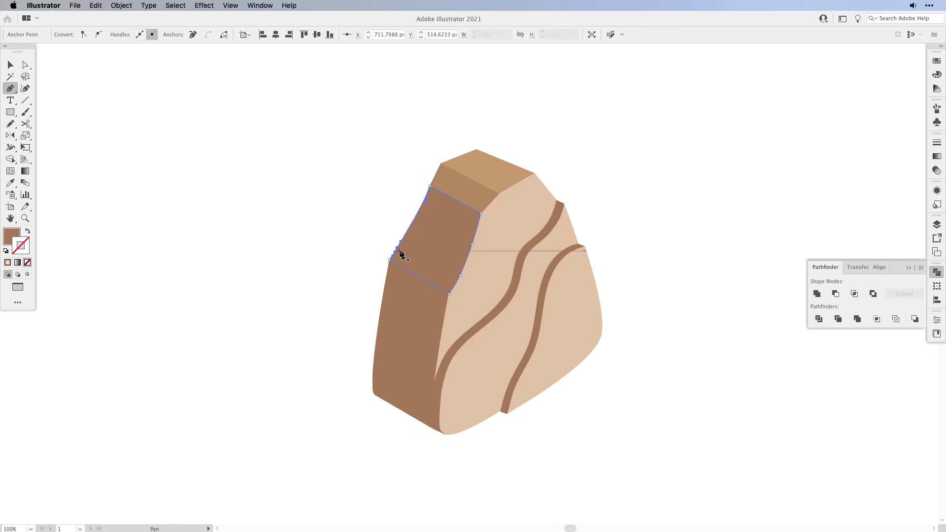
key("a")
left_click(380, 215)
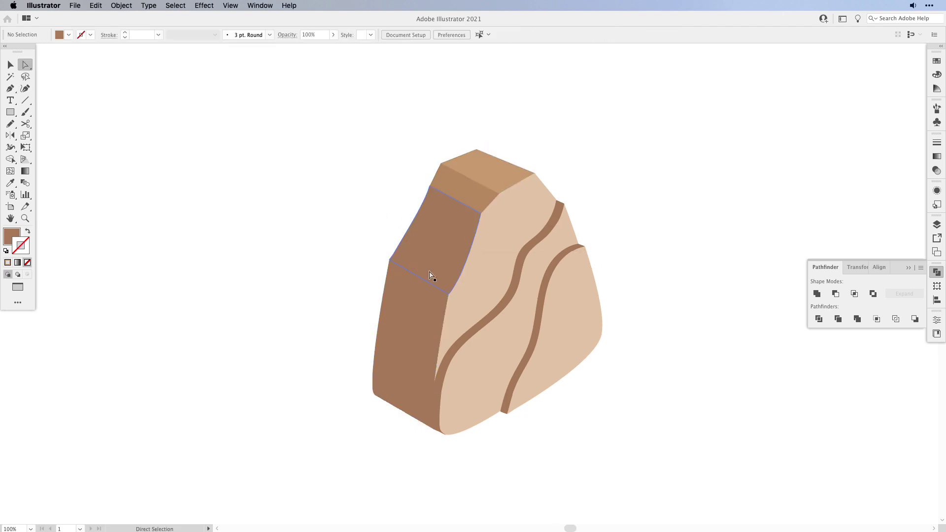
Step: Start a light-brown ledge with the Pen tool at the side face's left edge, running its upper edge parallel to the band seam
left_click(937, 60)
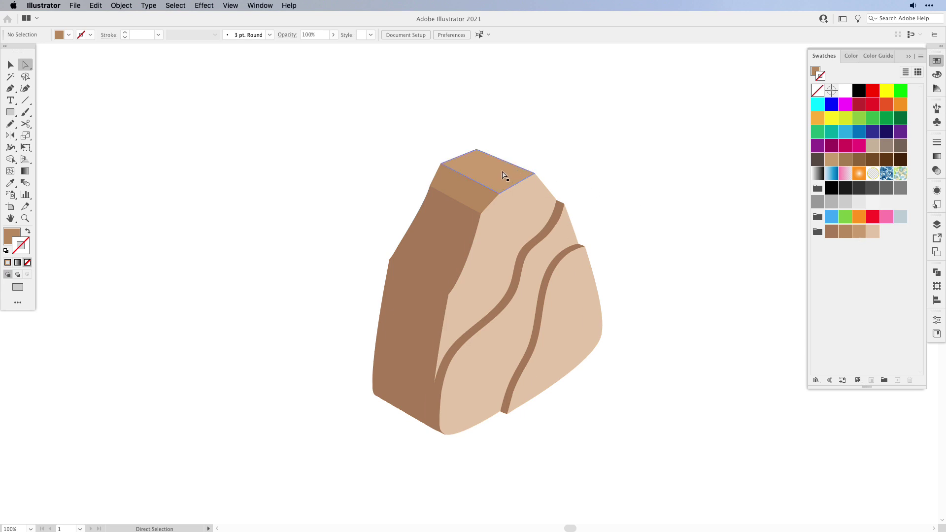
left_click(10, 90)
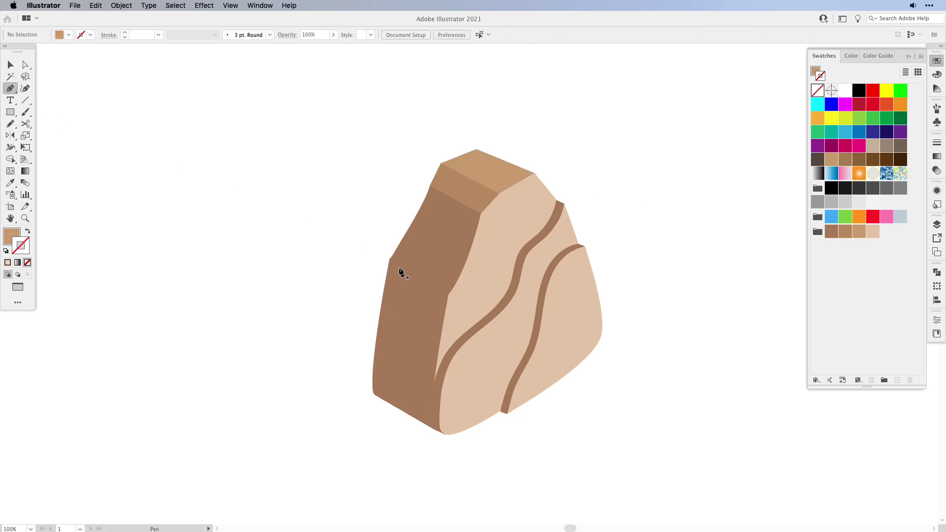
key("super+equal")
key("super+equal")
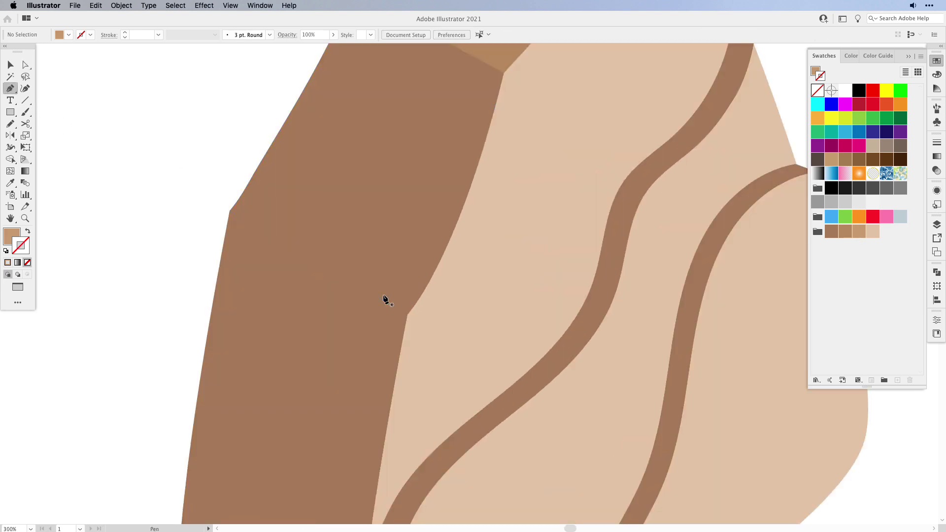
left_click_drag(527, 326, 544, 288)
left_click(259, 178)
left_click(260, 178)
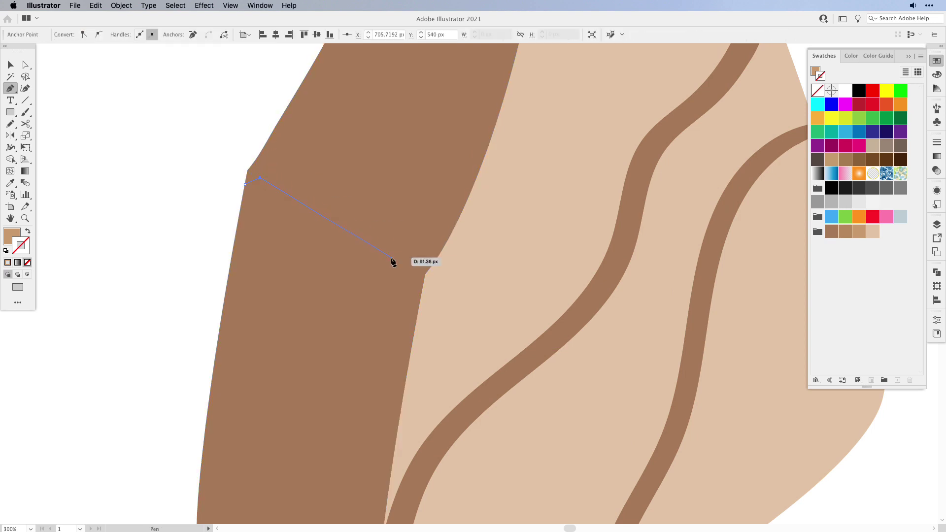
left_click(368, 241)
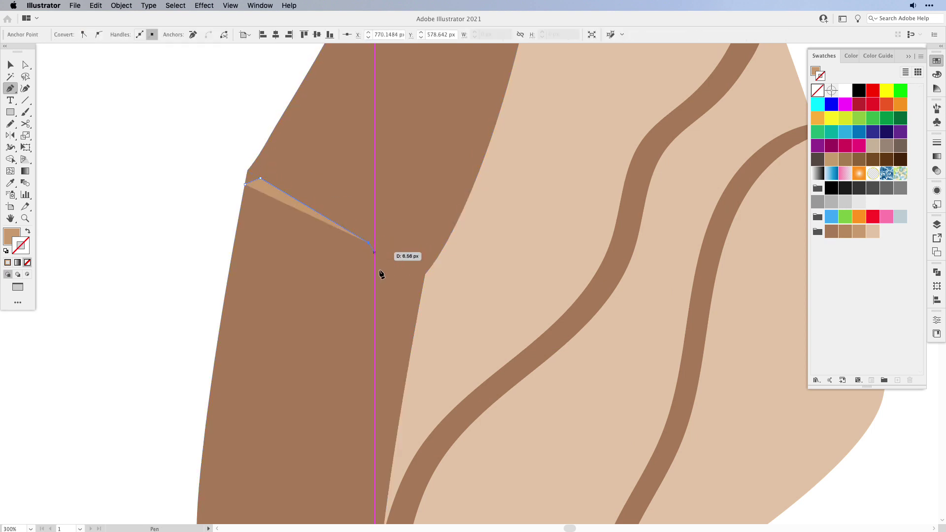
Step: Curve the ledge outline down to the side face's front edge, close it as a narrow band and fine-tune its inner corner
left_click_drag(394, 443, 410, 361)
left_click_drag(410, 370, 462, 457)
left_click(409, 369)
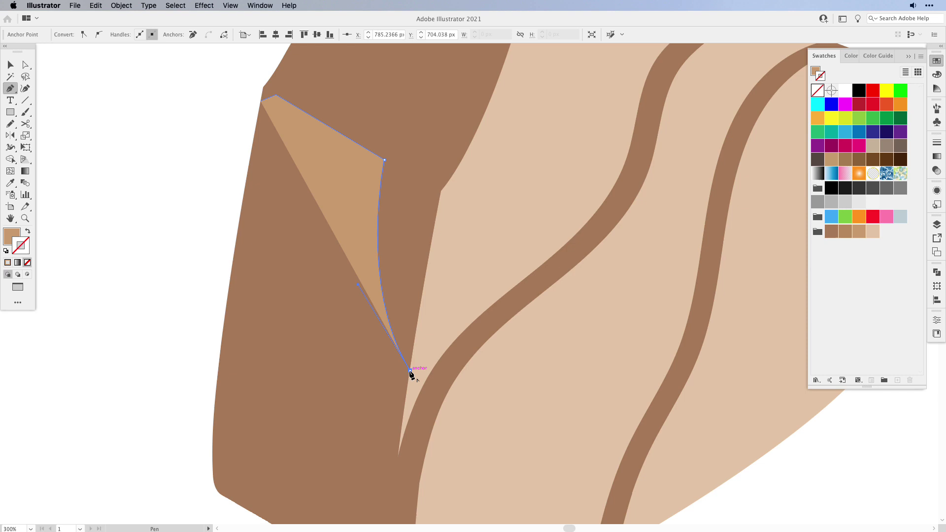
left_click(408, 384)
left_click_drag(368, 169, 396, 75)
left_click_drag(396, 75, 394, 69)
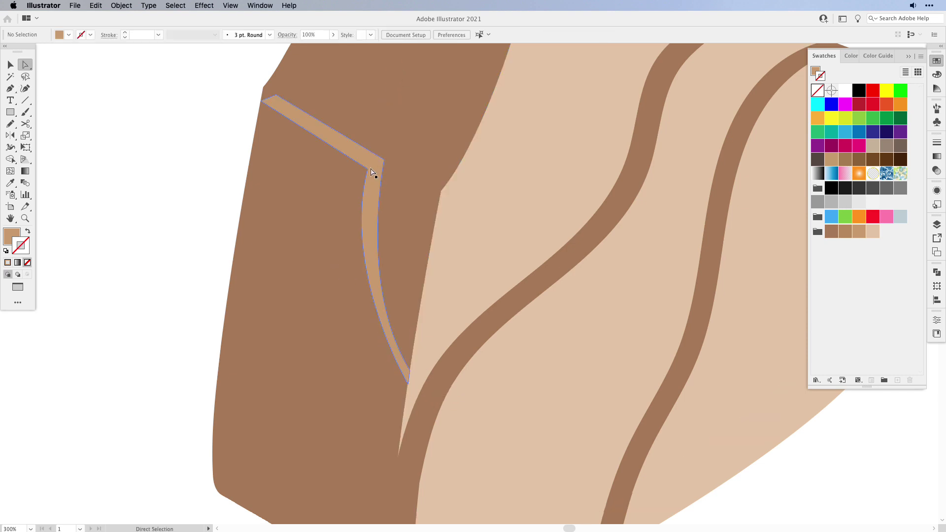
left_click_drag(367, 169, 371, 165)
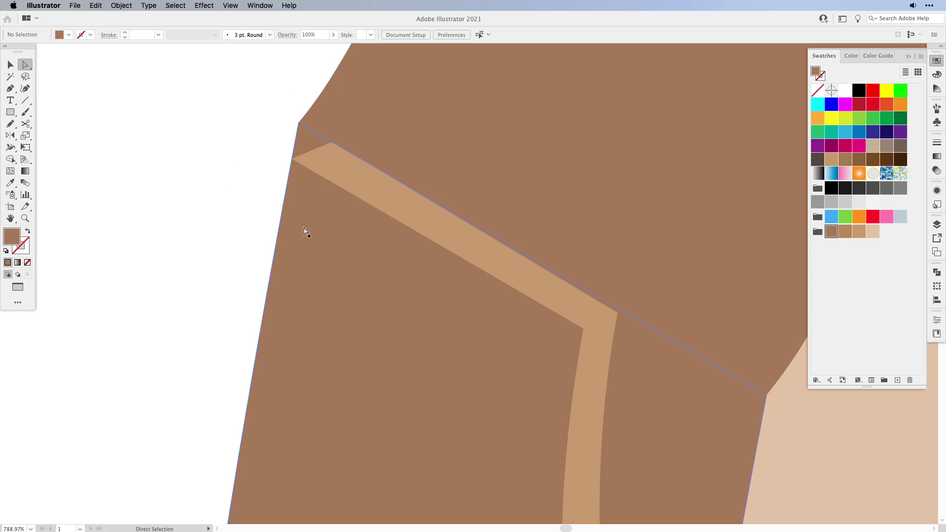
Step: Add an anchor point on the lower side face's left edge beside the ledge's outer tip and nudge it slightly outward
left_click(302, 196)
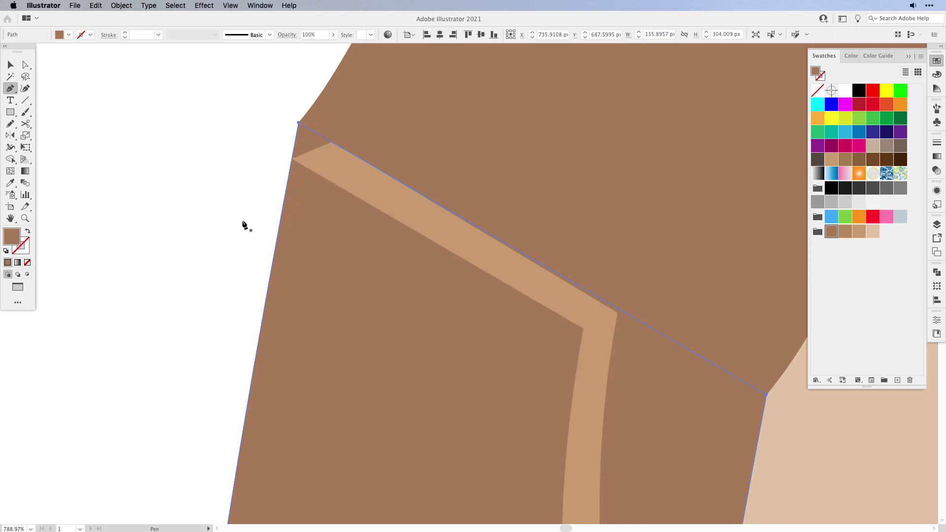
left_click(293, 156)
left_click_drag(293, 156, 288, 158)
left_click(288, 158, "alt")
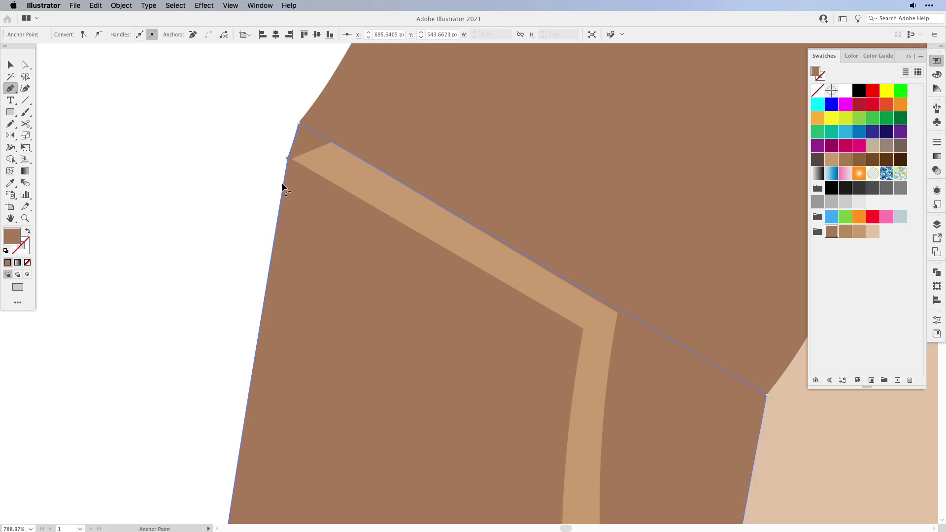
Step: Convert the overlapping left corner anchors of the upper and lower side-face shapes to plain corner points
left_click(299, 123, "super")
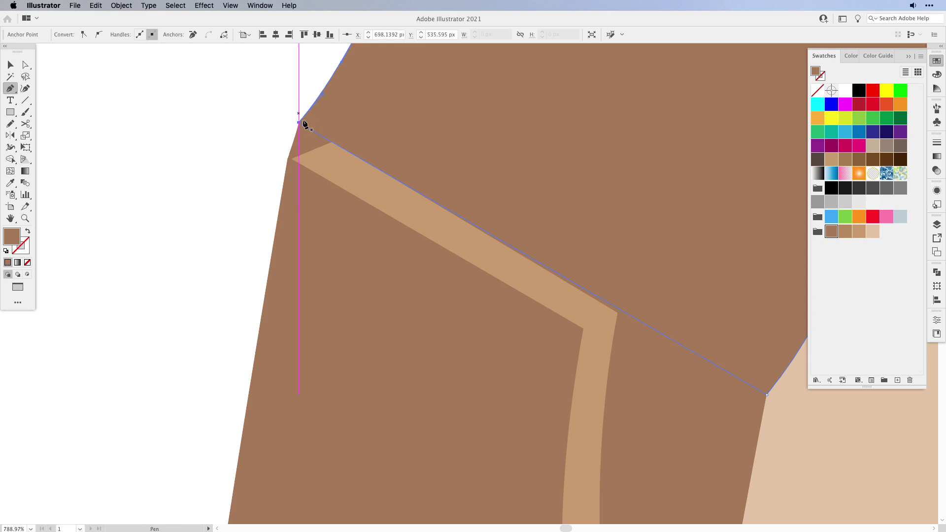
mouse_move(299, 124)
left_mouse_down()
mouse_move(305, 109)
mouse_move(298, 123)
left_mouse_up()
left_click(299, 123, "alt")
key("a")
left_click(304, 147)
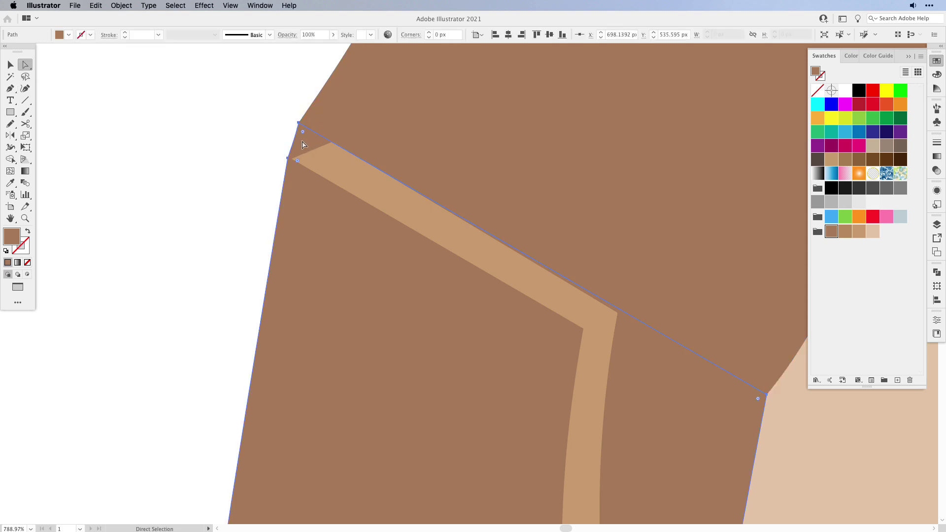
left_click(299, 122)
key("p")
left_click(298, 122, "alt")
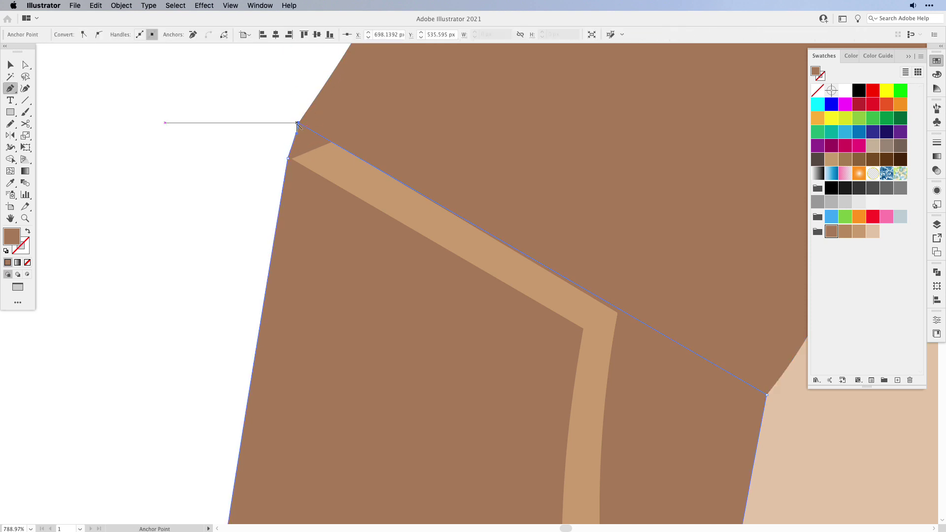
Step: Select both overlapping left corner anchors of the side-face shapes and move them onto the ledge's upper-left inner corner
key("a")
left_click_drag(298, 123, 308, 131)
key("p")
left_click(295, 122, "alt")
key("a")
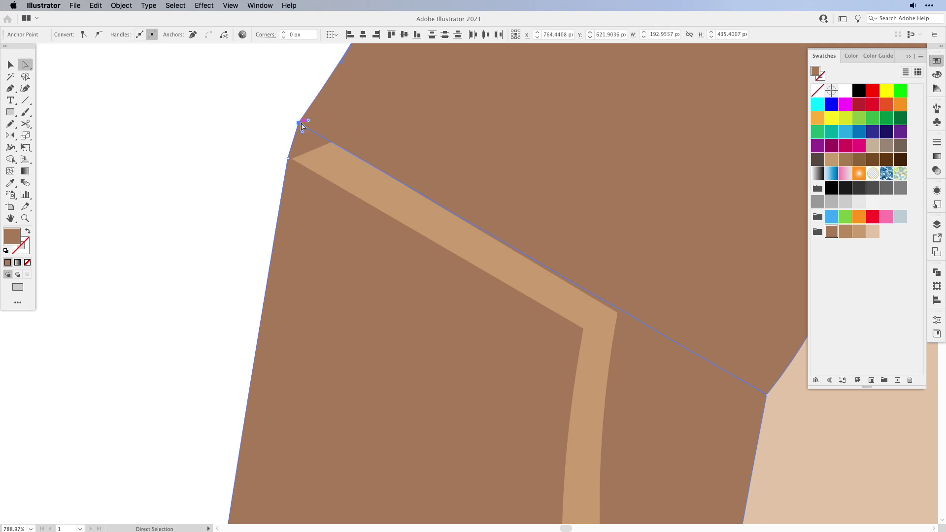
left_click(300, 126)
left_click_drag(302, 124, 333, 142)
left_click(353, 180)
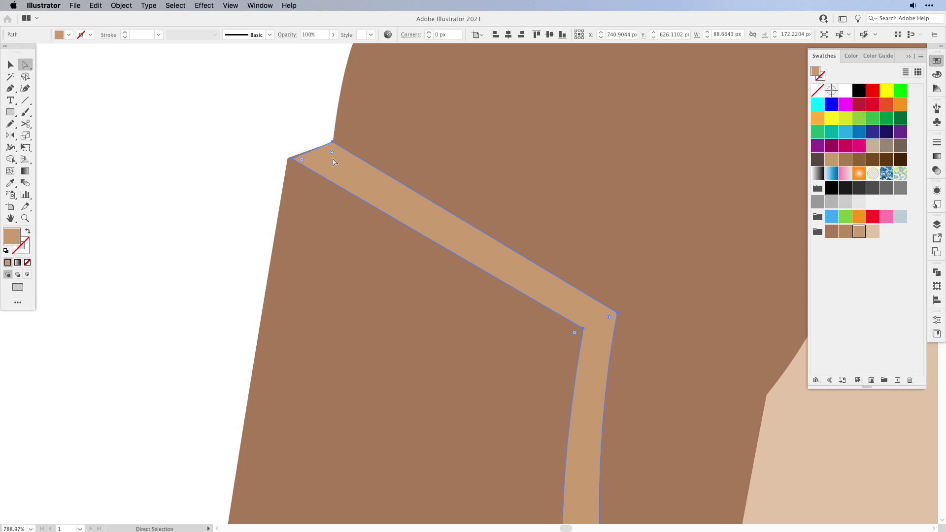
Step: Align the lower side face's left edge anchor with the ledge's outer tip
left_click(266, 169)
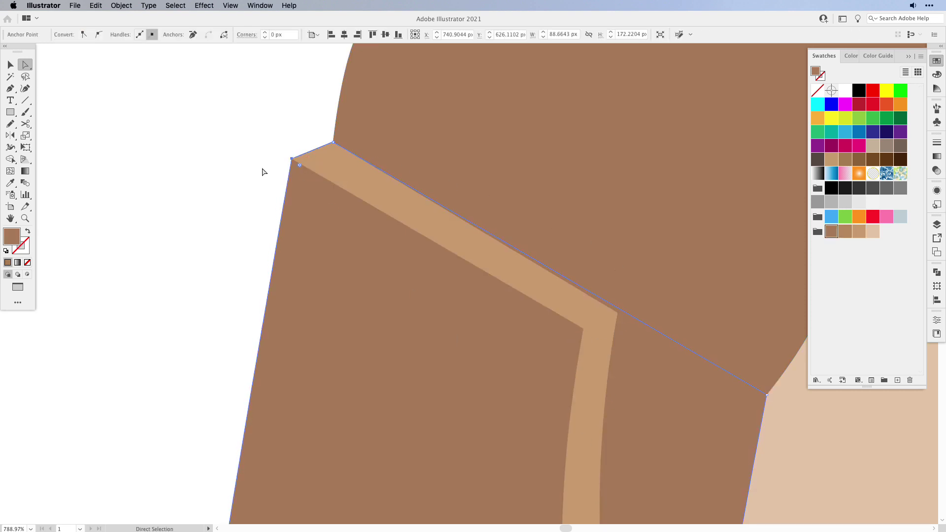
key("super+1")
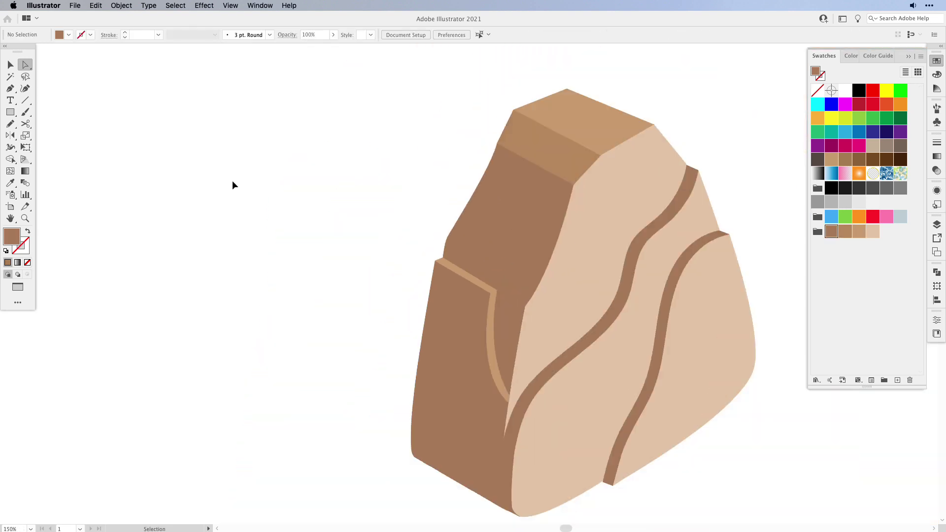
left_click_drag(681, 243, 664, 314)
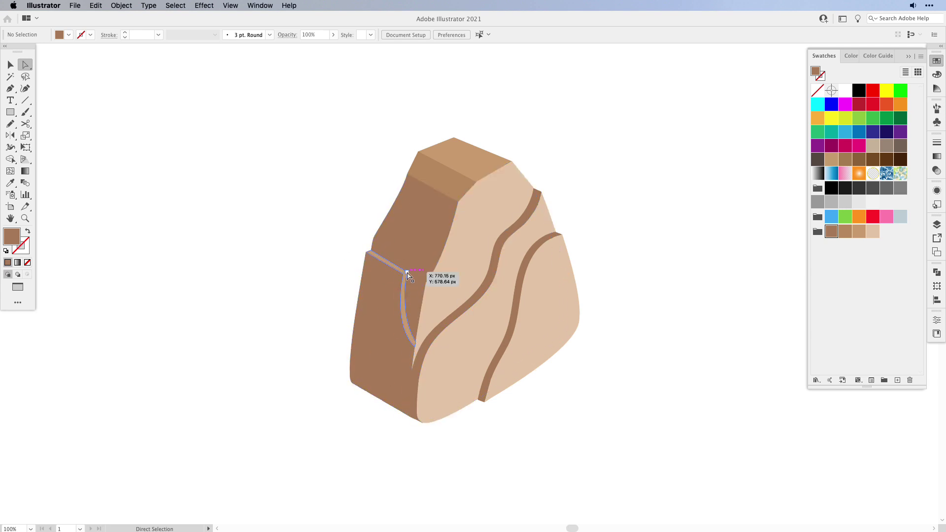
Step: Shift the ledge's bend slightly up and left along the seam and taper its lower tip at the side face's front edge
scroll(380, 249, "up", 5)
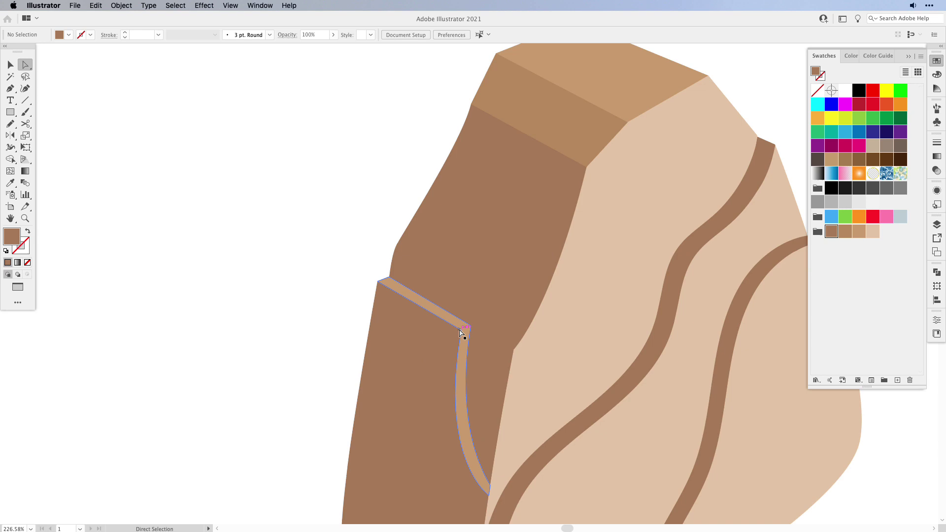
left_click(460, 330)
mouse_move(459, 330)
left_mouse_down()
mouse_move(448, 325)
mouse_move(460, 319)
left_mouse_up()
mouse_move(450, 448)
left_mouse_down()
mouse_move(439, 426)
mouse_move(440, 447)
left_mouse_up()
key("shift+super+a")
left_click_drag(511, 395, 473, 337)
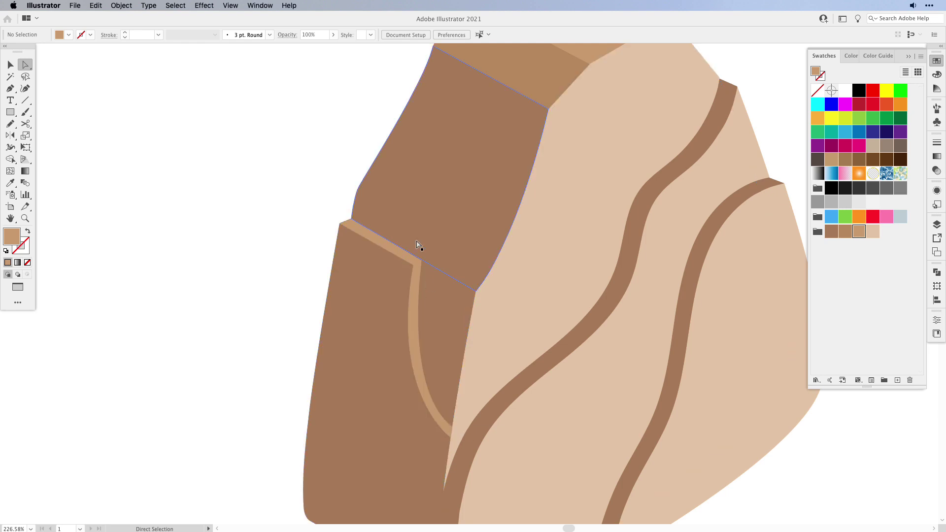
left_click(453, 433)
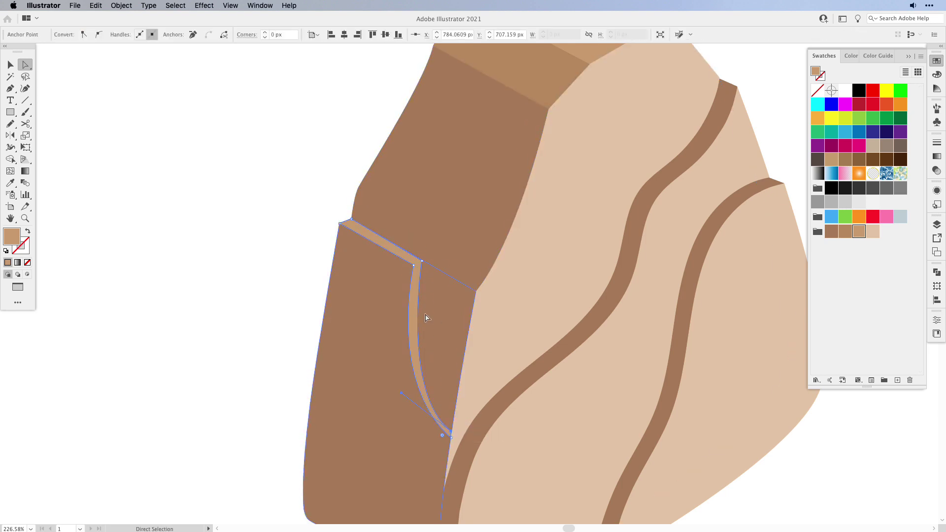
Step: Cut the ledge at its bend with the Knife tool, separating the upper strip from the curved downward strip
key("c")
left_click_drag(25, 124, 69, 146)
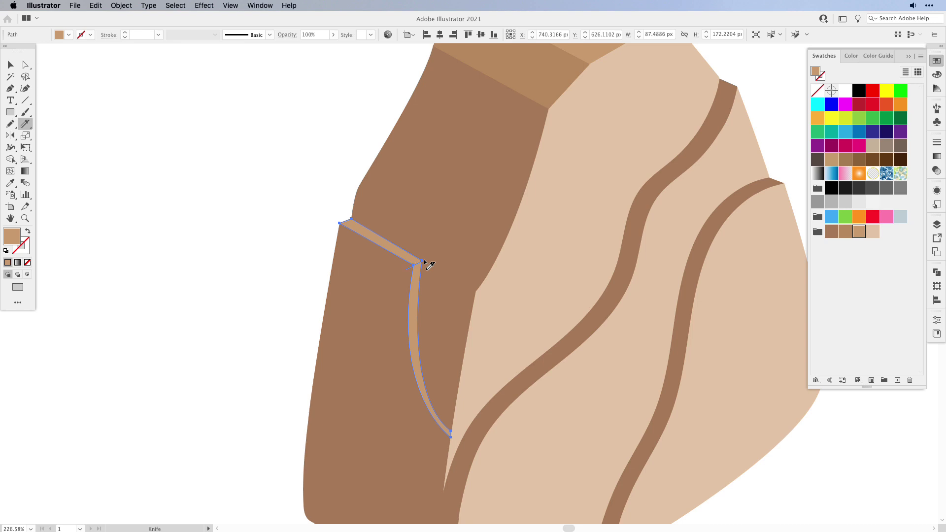
left_click_drag(436, 254, 437, 254)
key("a")
left_click(309, 322)
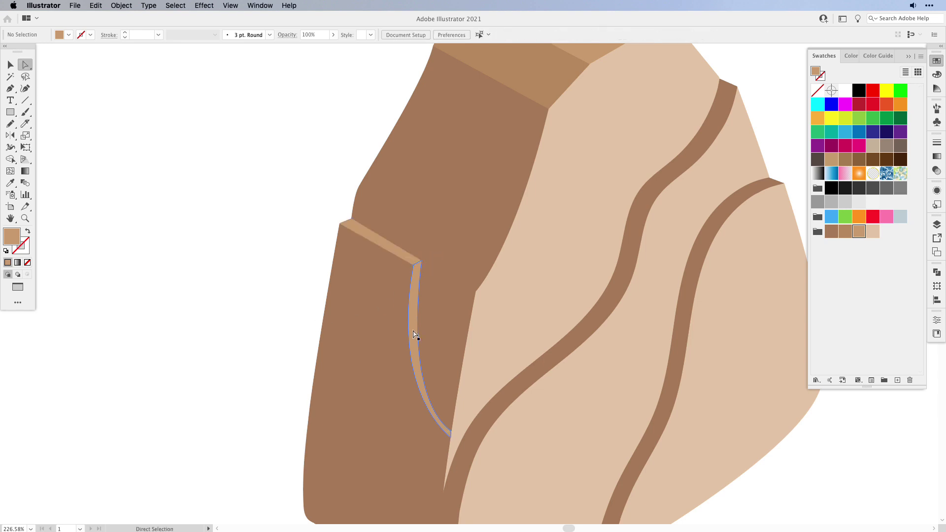
Step: Fill the ledge's curved downward strip with the lightest beige swatch and adjust its lower tip anchor
left_click(416, 336)
left_click(872, 231)
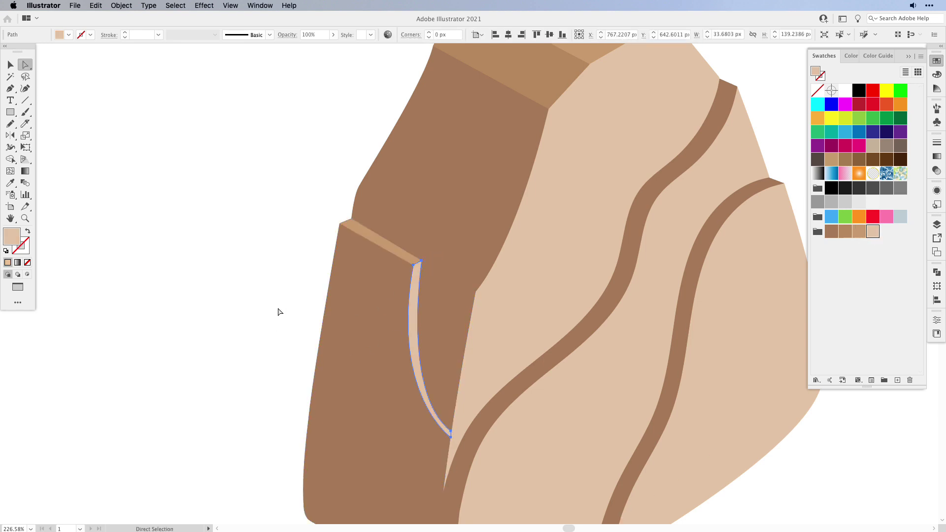
left_click(273, 359)
left_click_drag(450, 431, 450, 437)
key("v")
key("super+shift+a")
key("super+1")
Step: Shift the rock's rear top corners inward and down, and flatten the bulge at the base of the upper side face's left edge
left_click_drag(625, 398, 590, 345)
key("a")
left_click_drag(339, 127, 369, 164)
left_click_drag(316, 113, 405, 199)
left_click_drag(396, 147, 403, 157)
left_click(631, 318)
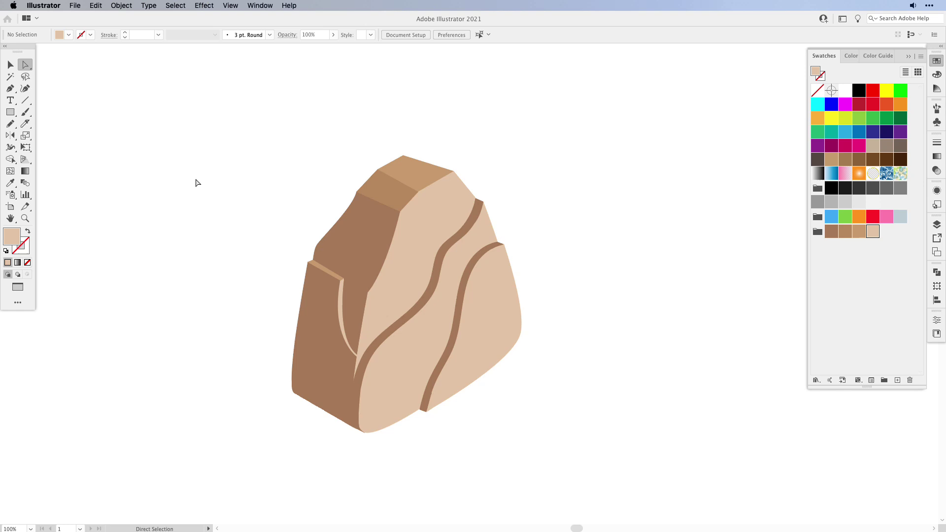
left_click_drag(310, 247, 322, 248)
left_click(187, 310)
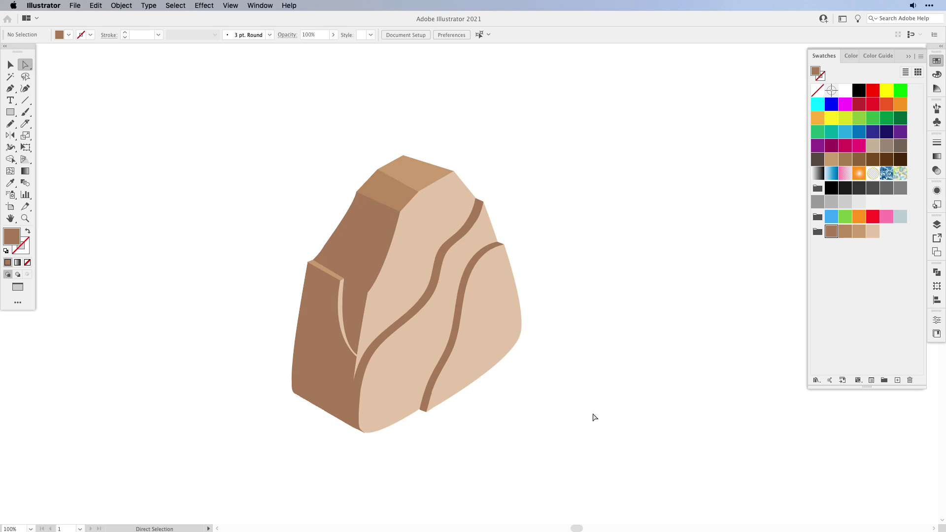
Step: Draw a thin highlight along the seam from the ledge's bend to the side face's front corner, using the ledge's light-brown fill
key("super+equal")
scroll(622, 215, "left", 5)
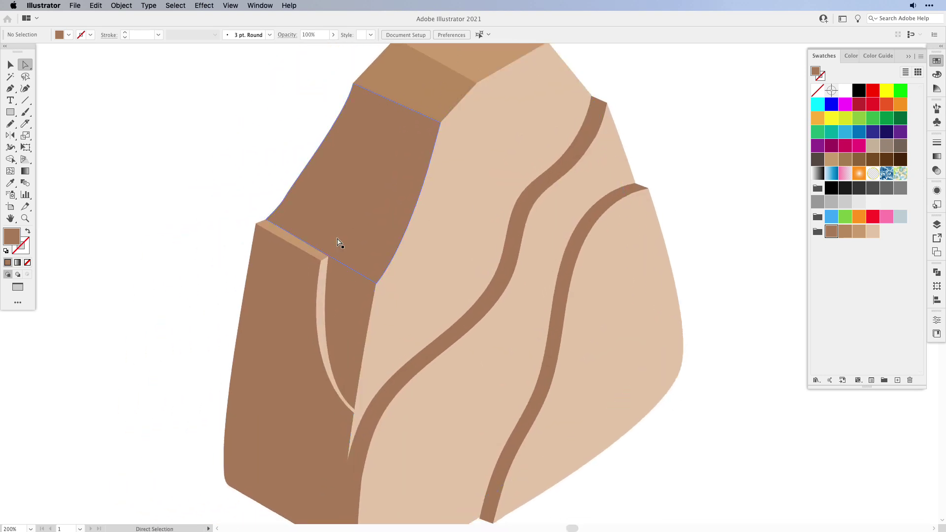
left_click(312, 252)
left_click(220, 241)
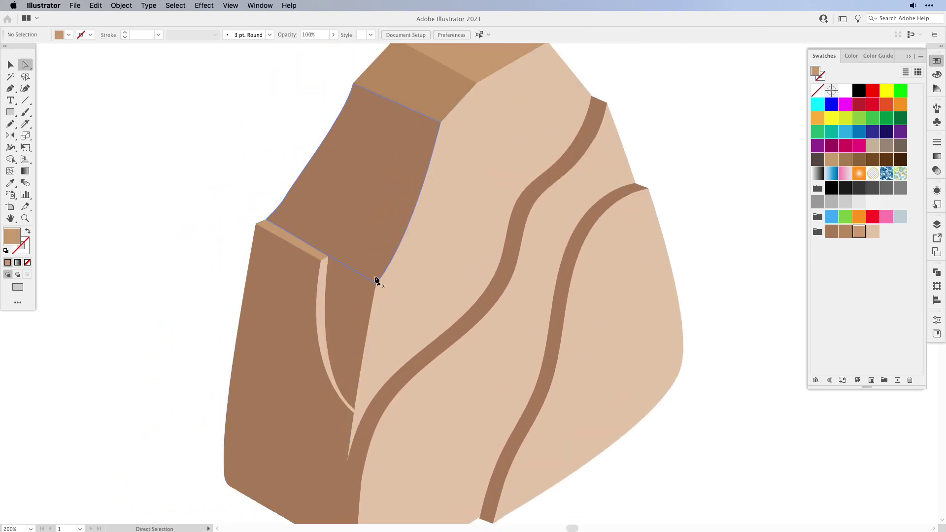
key("p")
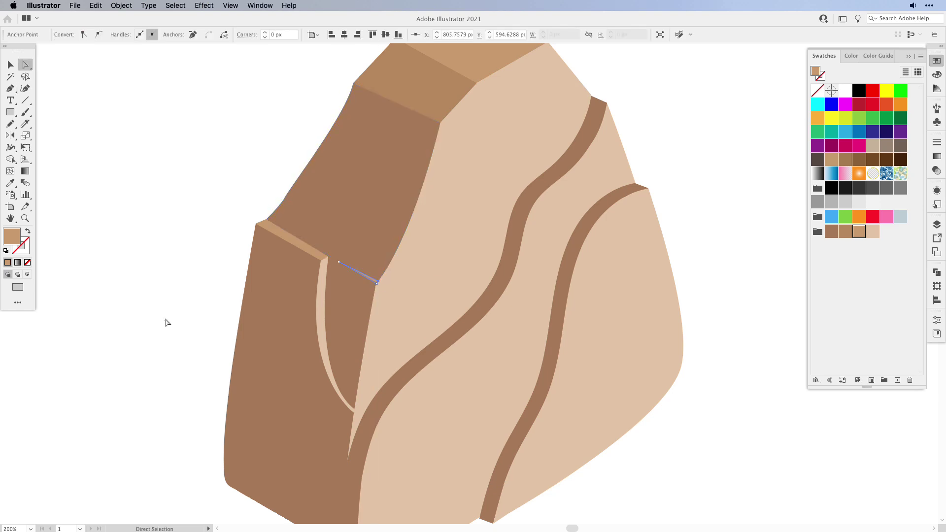
left_click(165, 320)
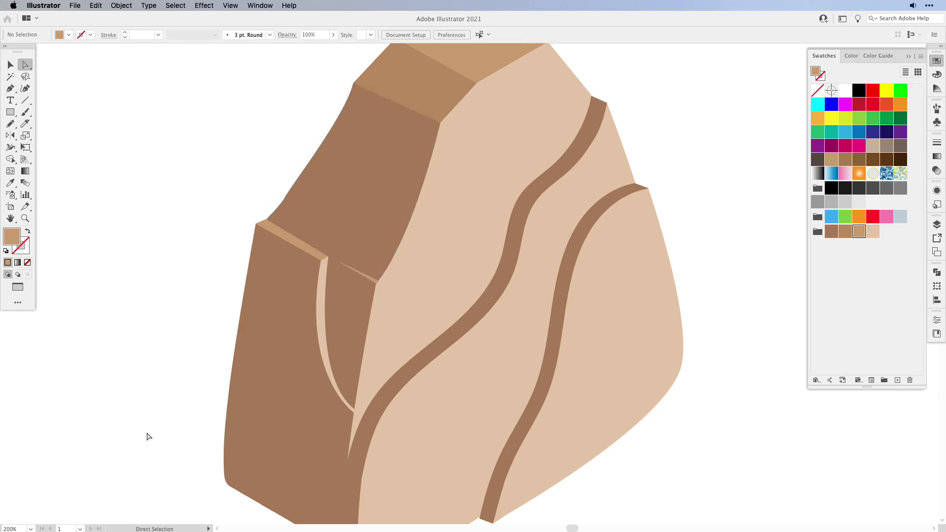
key("super+minus")
scroll(610, 340, "right", 3)
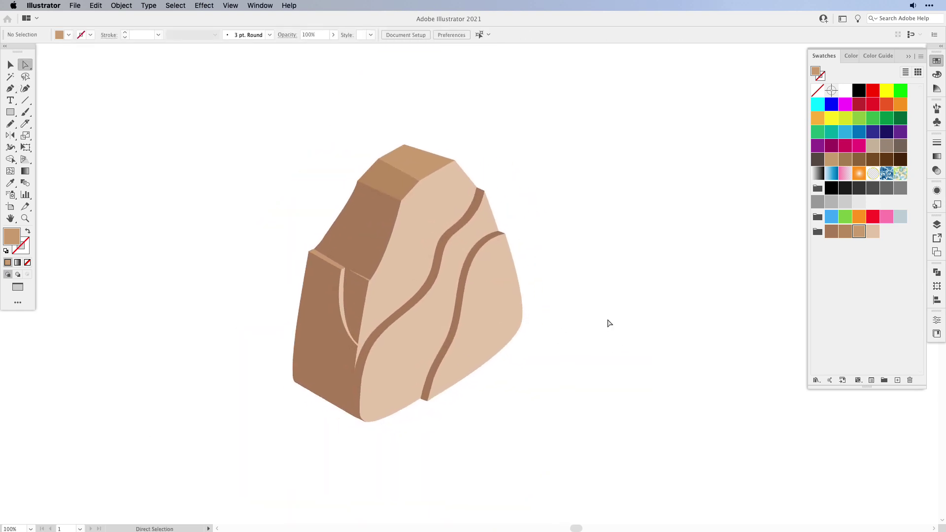
key("b")
key("v")
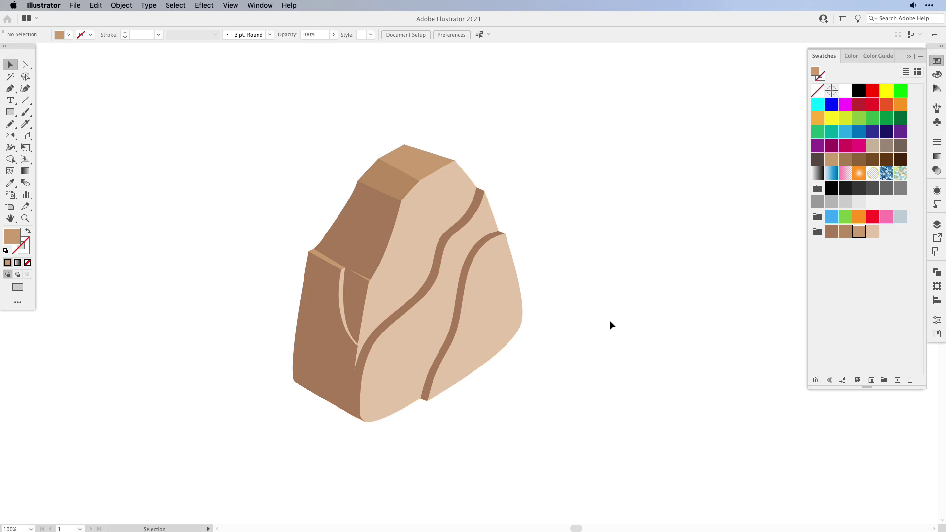